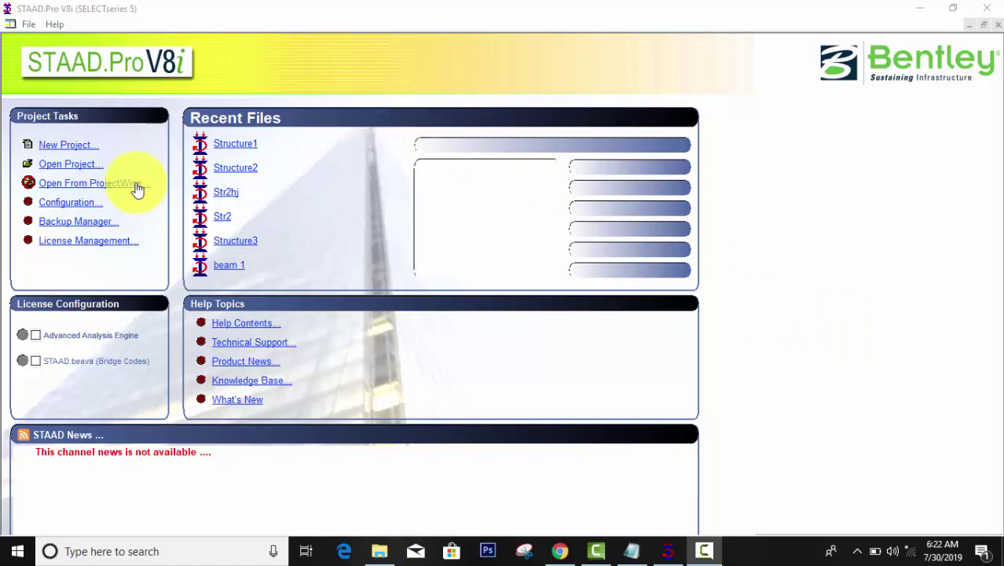
Step: Create a new Space structure named Structure1 with meter and kilonewton units, starting with Add Beam
click(50, 147)
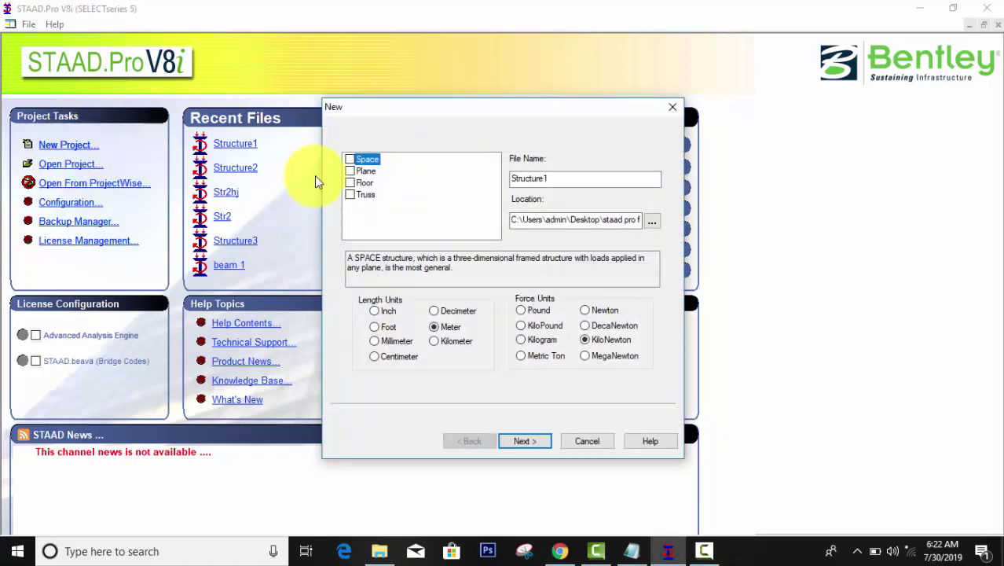
click(350, 160)
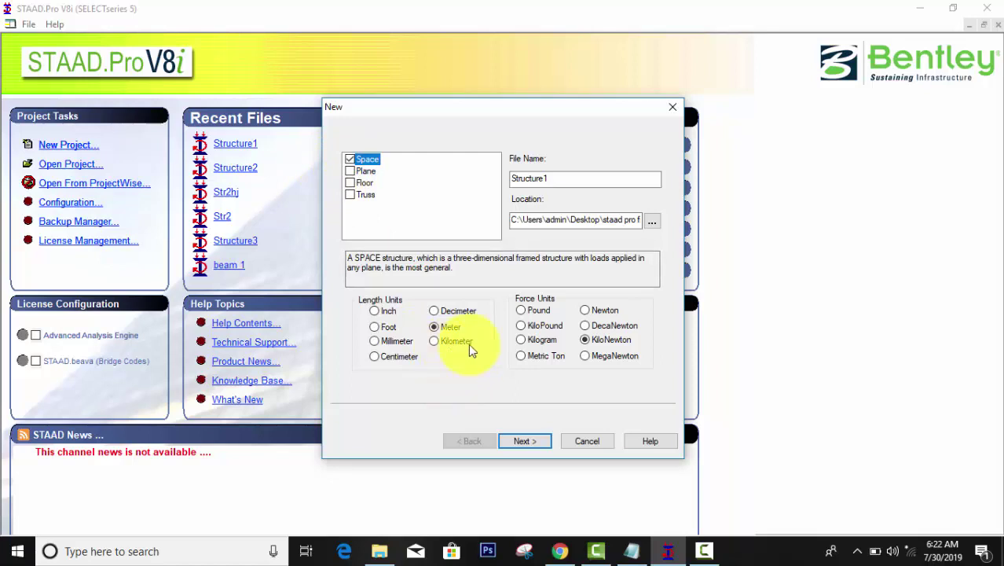
click(527, 442)
click(532, 319)
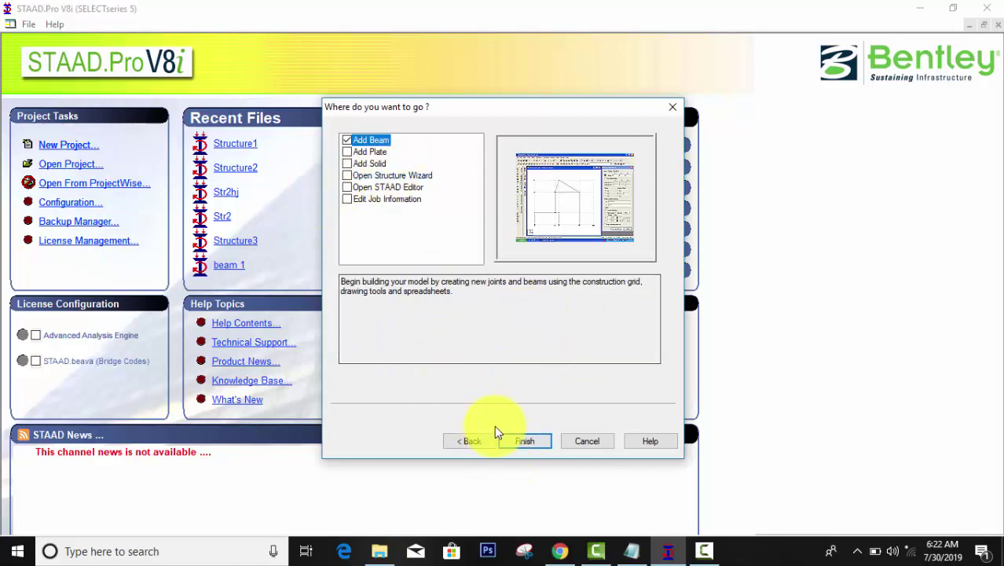
click(532, 444)
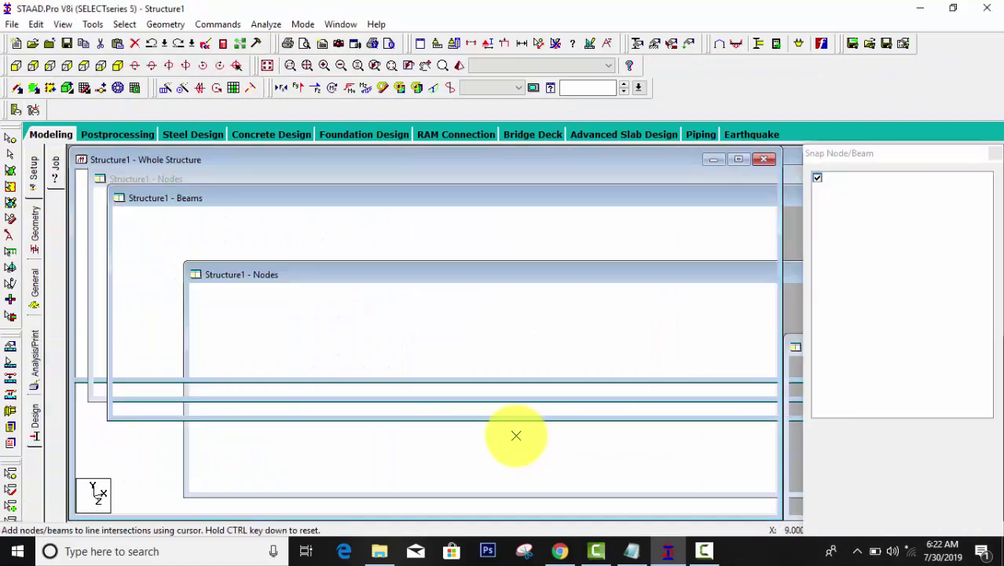
Step: Generate a Bay Frame in the Structure Wizard: length 9 m, height 12 m, width 9 m, with 3, 4 and 3 bays respectively
middle_drag(410, 388, 365, 375)
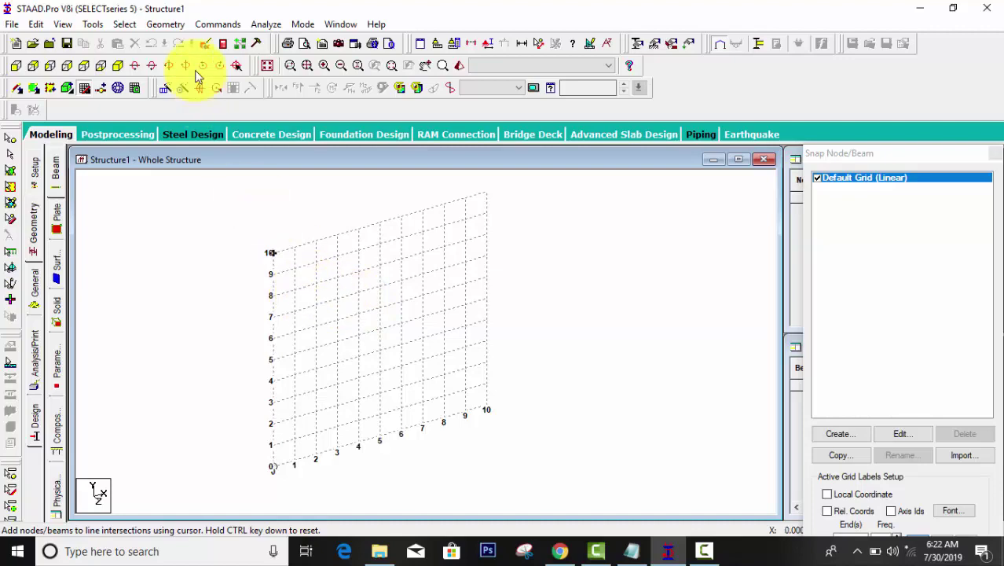
click(163, 24)
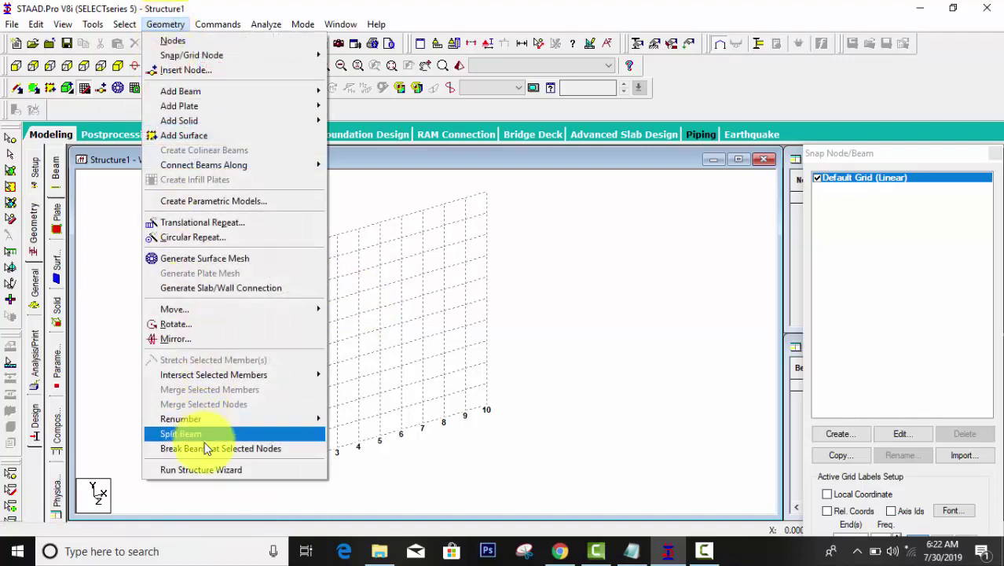
click(209, 470)
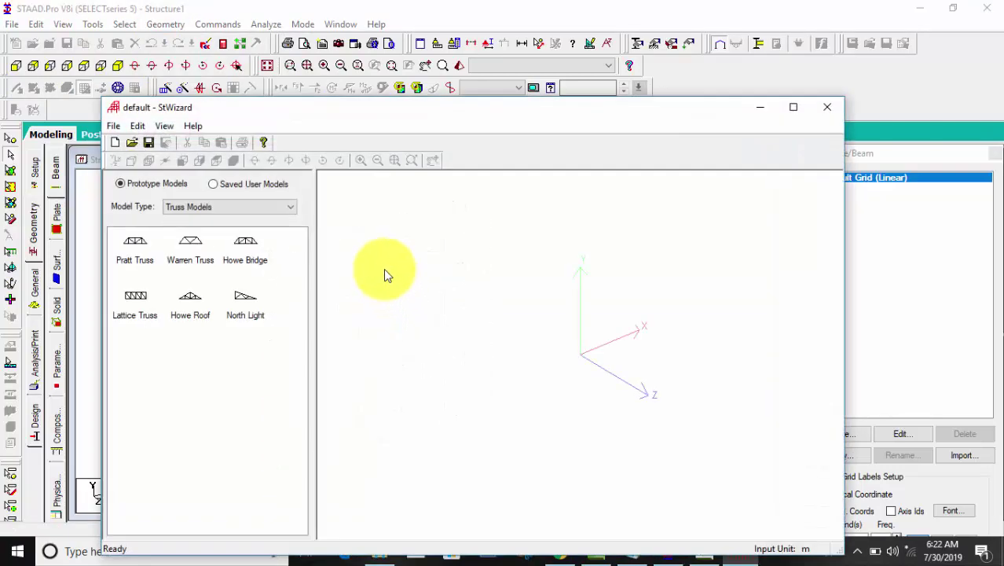
click(231, 206)
click(206, 225)
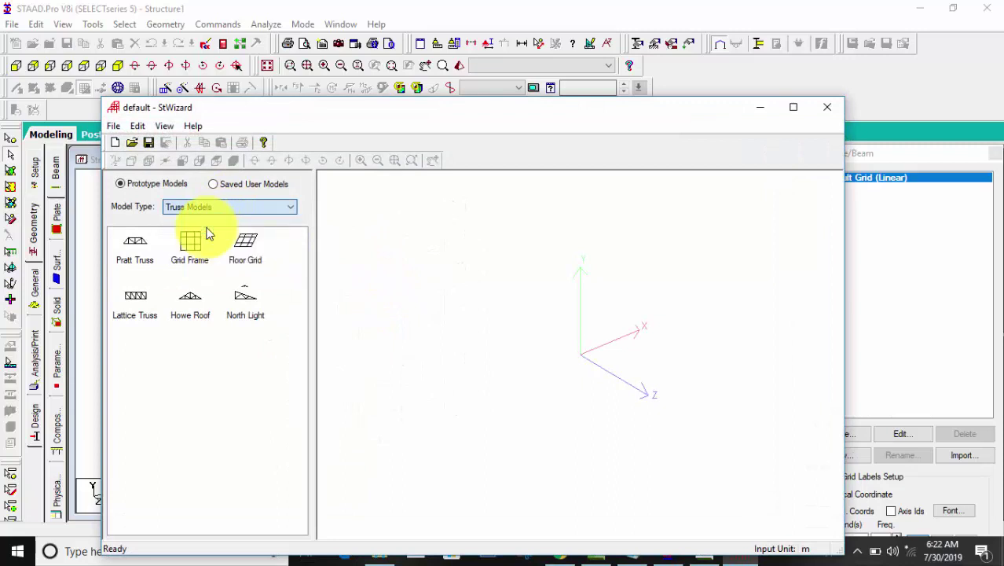
drag(132, 250, 512, 308)
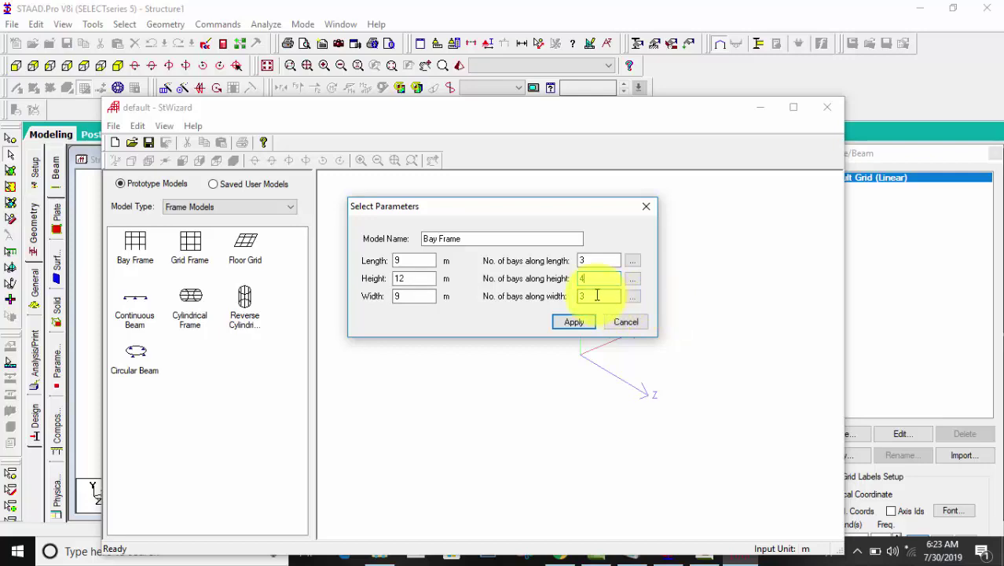
click(572, 323)
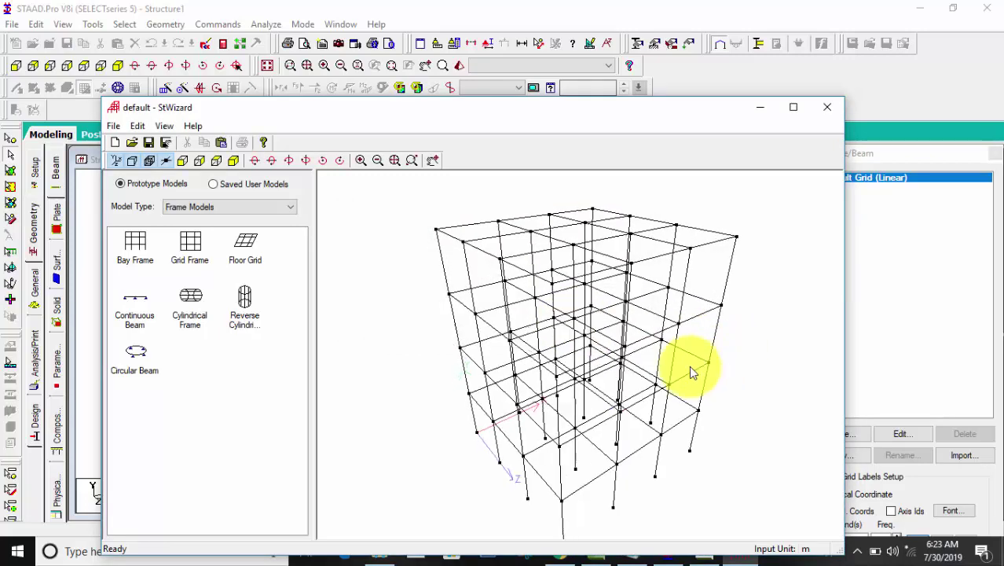
Step: Transfer the wizard's frame into the structure at X, Y, Z offsets of 0 and turn off the snap grid
drag(691, 372, 599, 262)
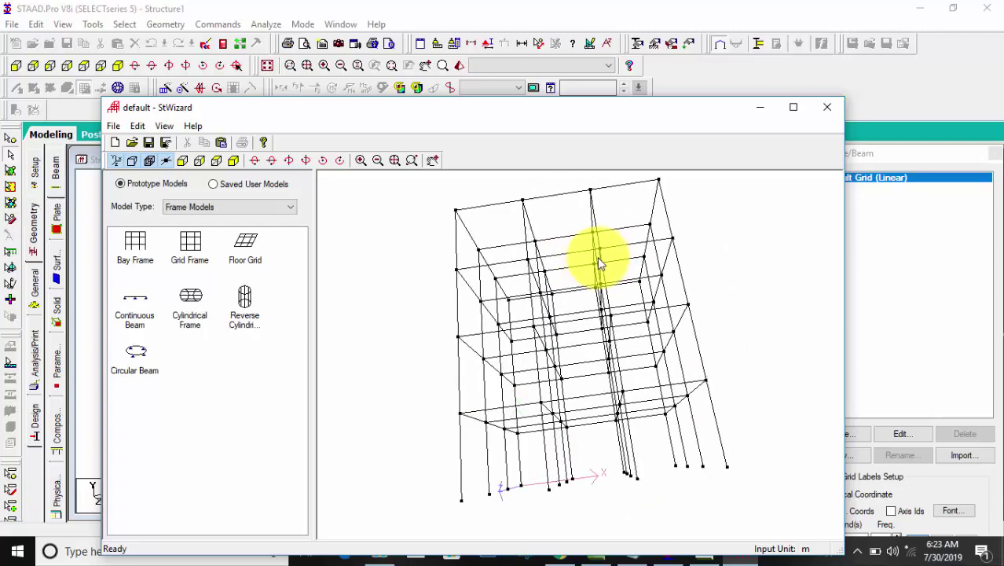
click(221, 146)
click(538, 306)
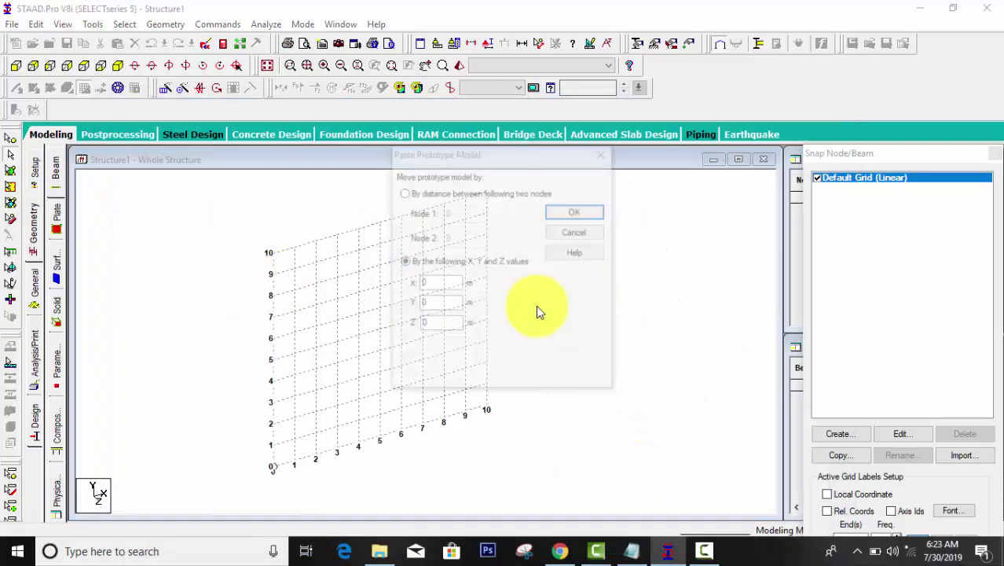
click(577, 212)
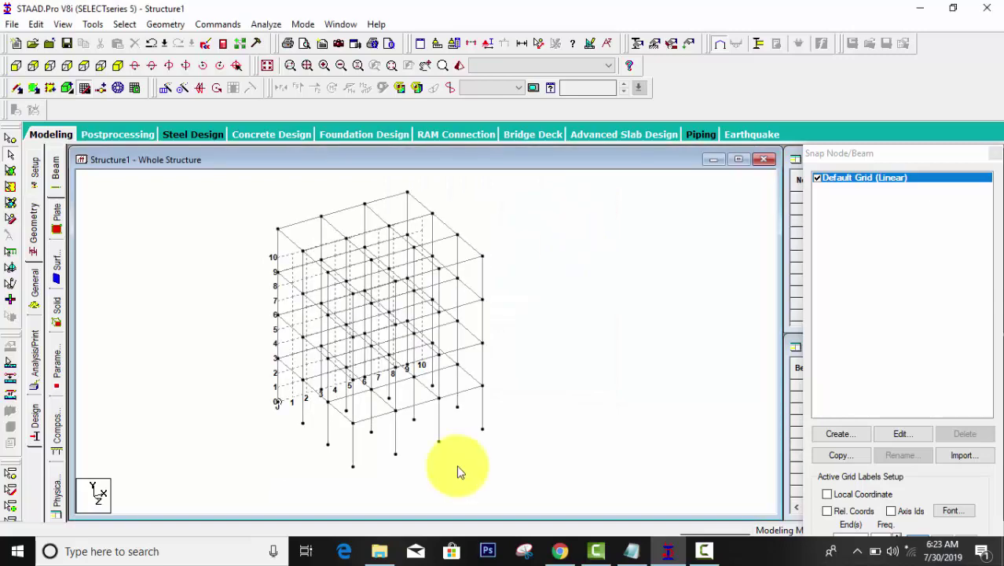
click(84, 88)
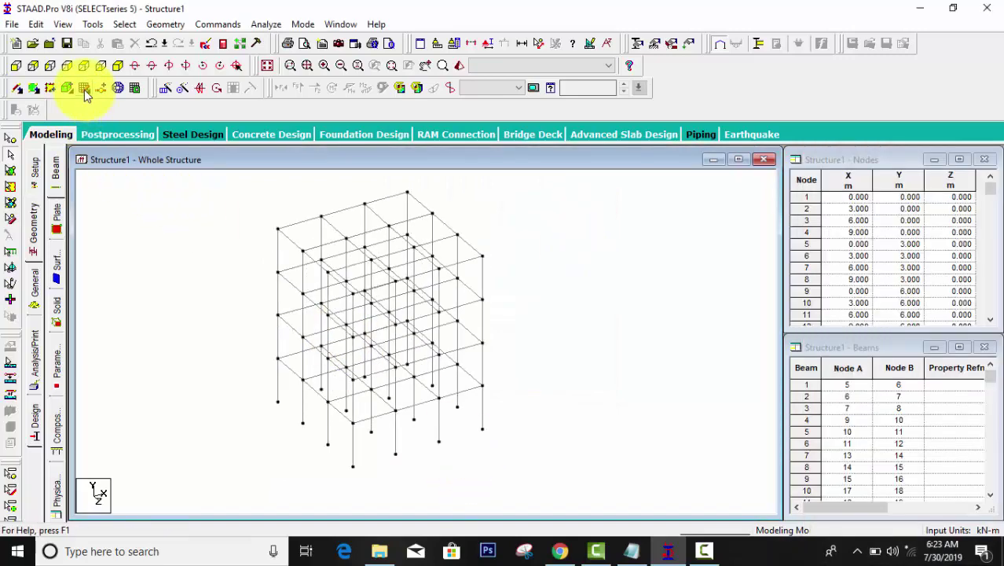
Step: Define a rectangular concrete section property with YD 0.30 m and ZD 0.30 m
click(34, 292)
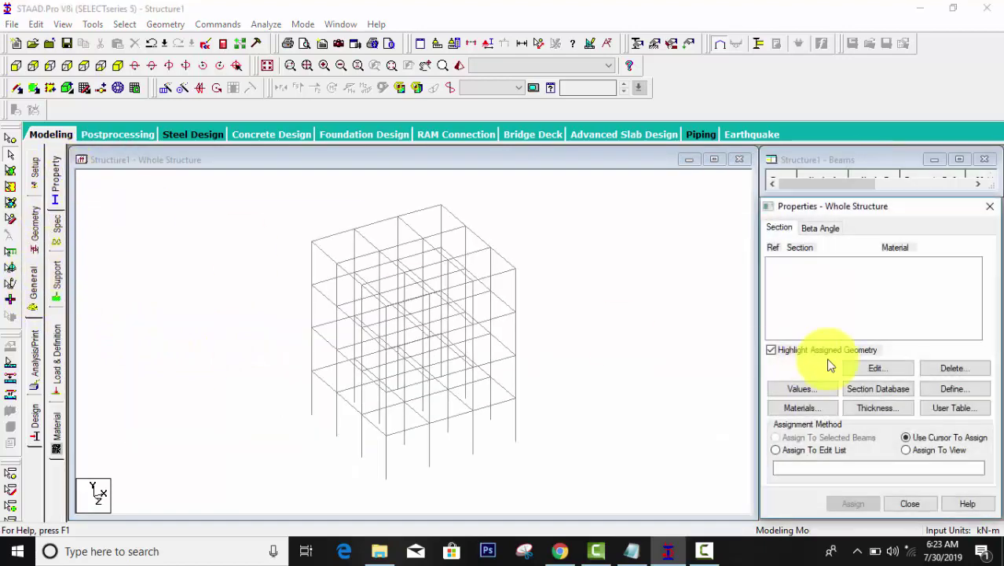
click(954, 388)
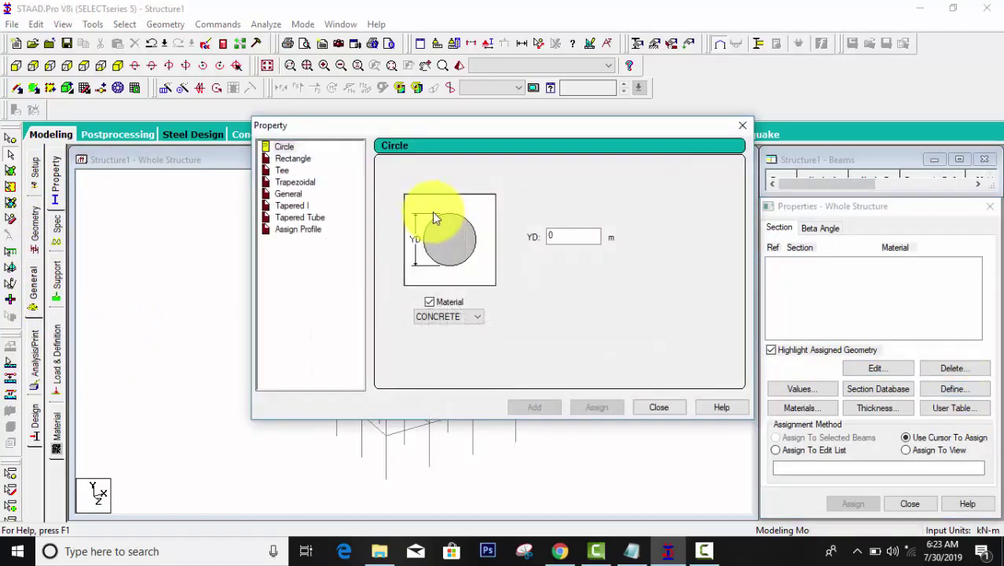
click(303, 158)
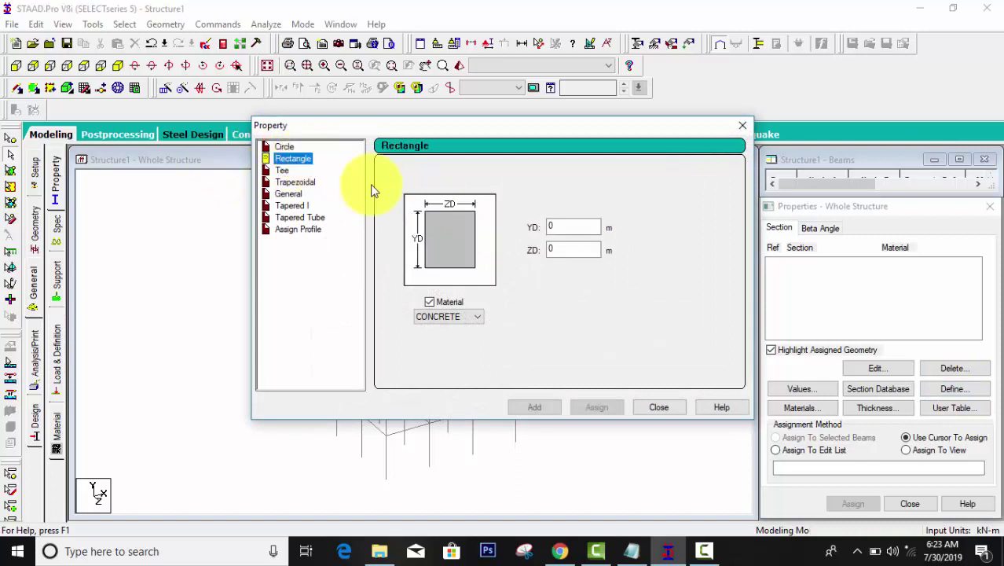
double_click(578, 228)
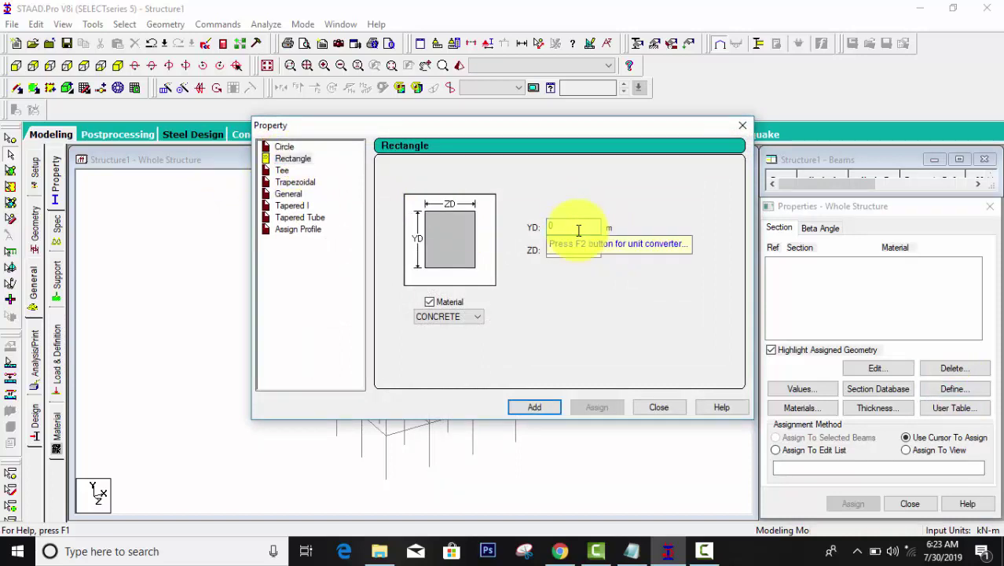
click(585, 249)
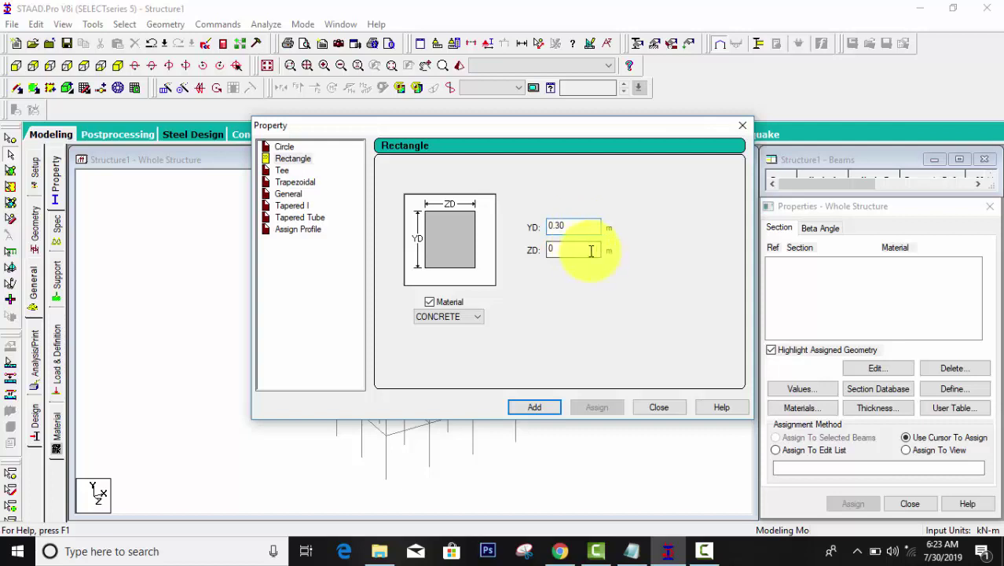
text(.30)
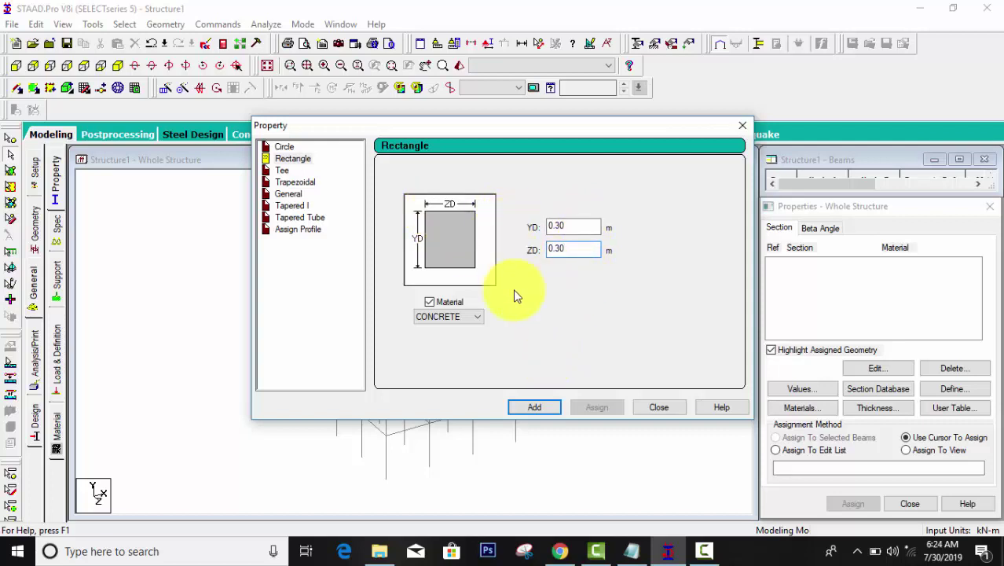
click(544, 409)
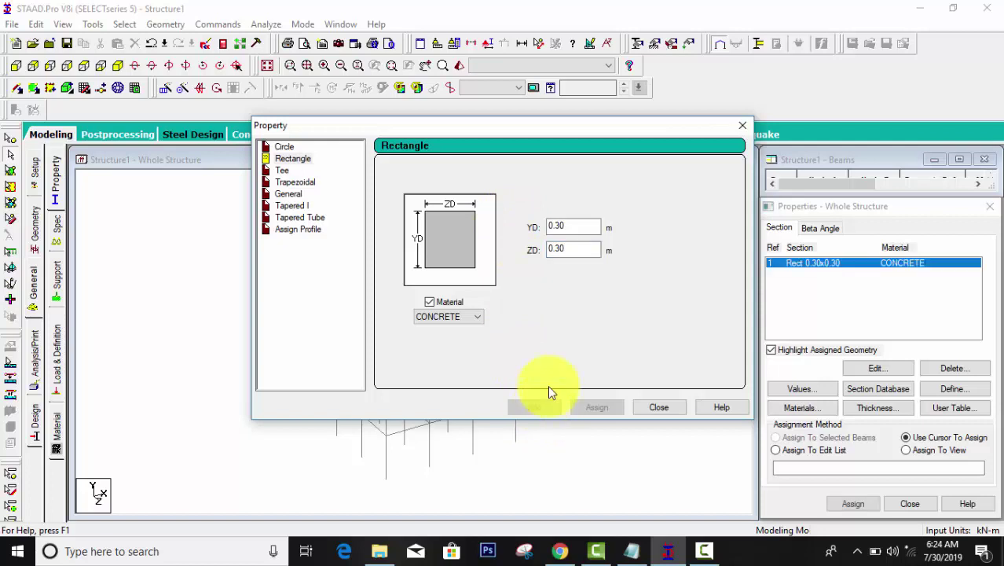
Step: Add a second rectangular concrete section with YD 0.45 m and ZD 0.45 m, and finish defining properties
click(557, 224)
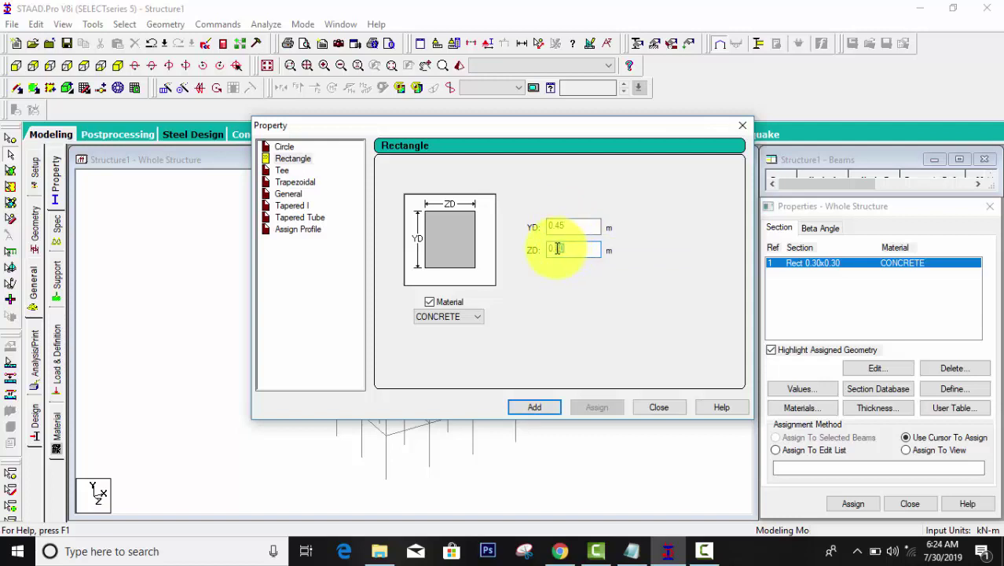
click(557, 249)
click(553, 407)
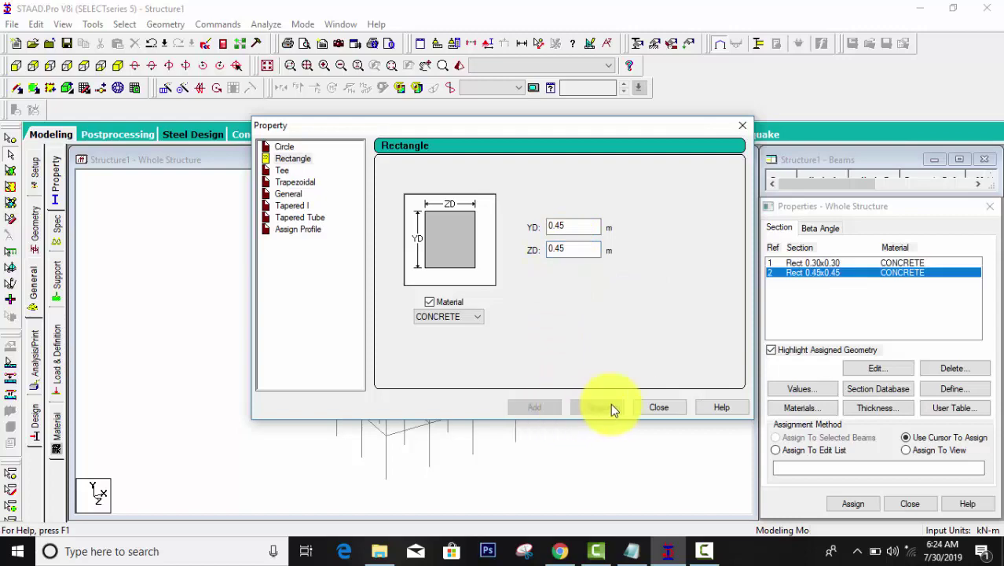
click(648, 405)
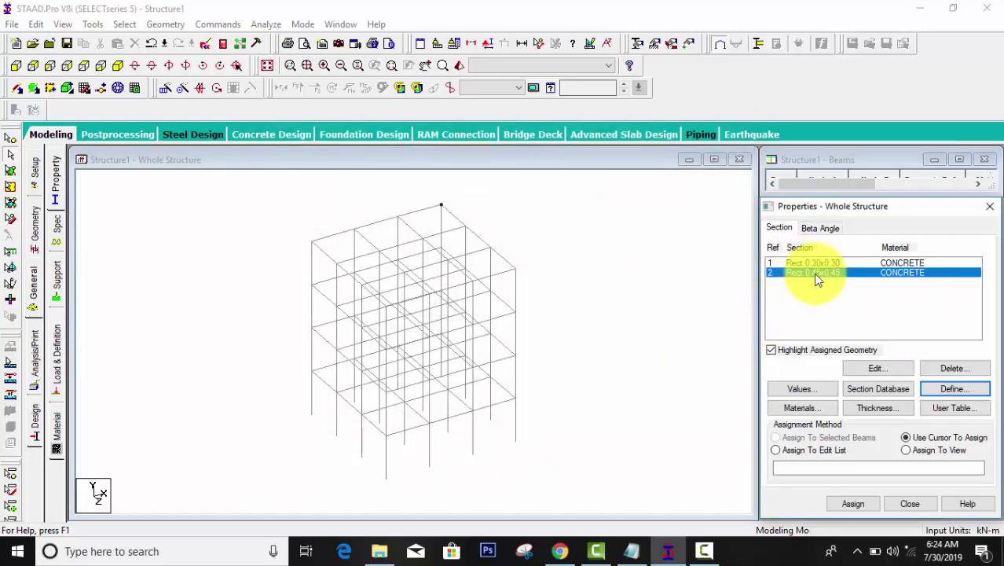
Step: Assign the 0.45x0.45 section to all members parallel to the Y axis
click(124, 24)
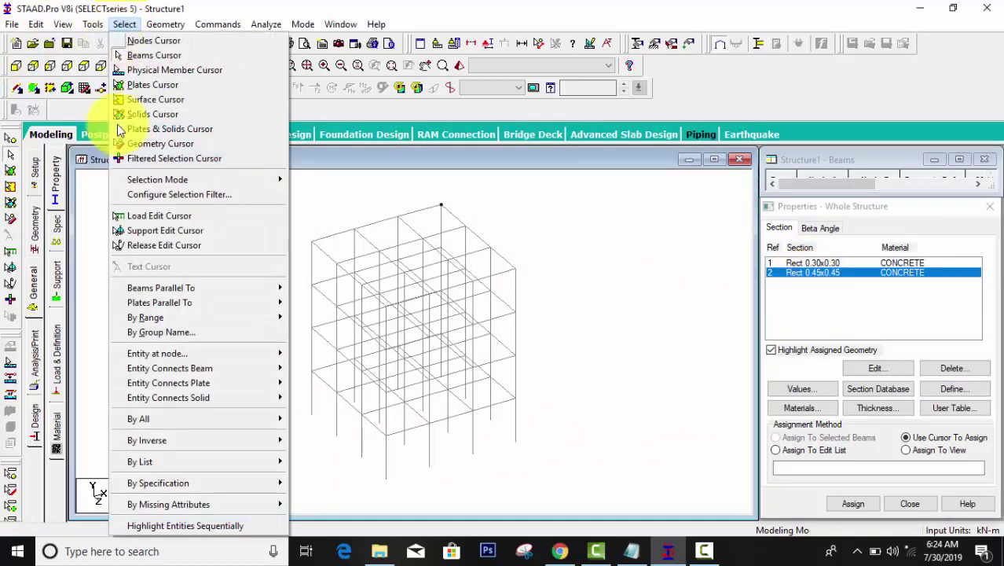
mouse_move(197, 288)
click(302, 302)
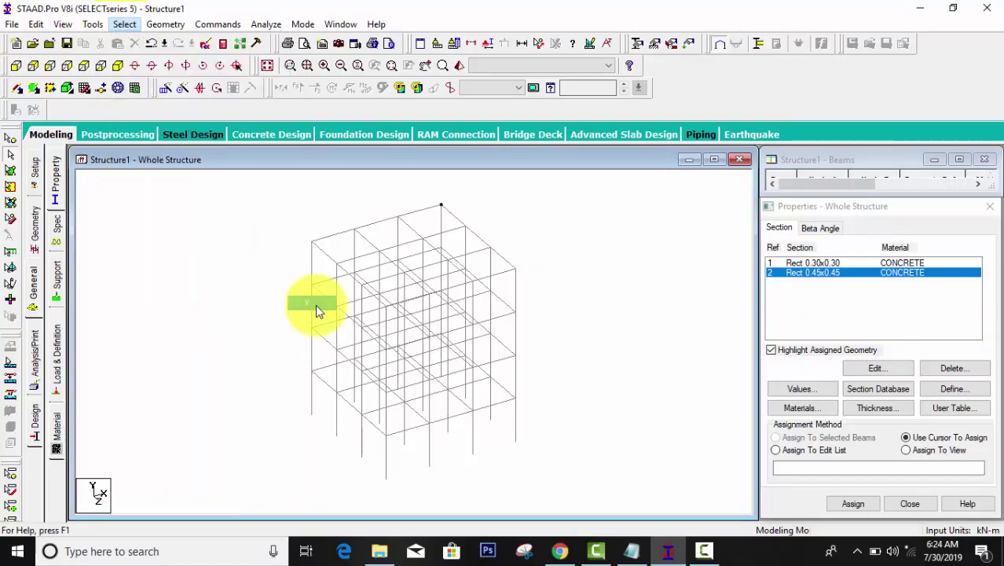
click(864, 504)
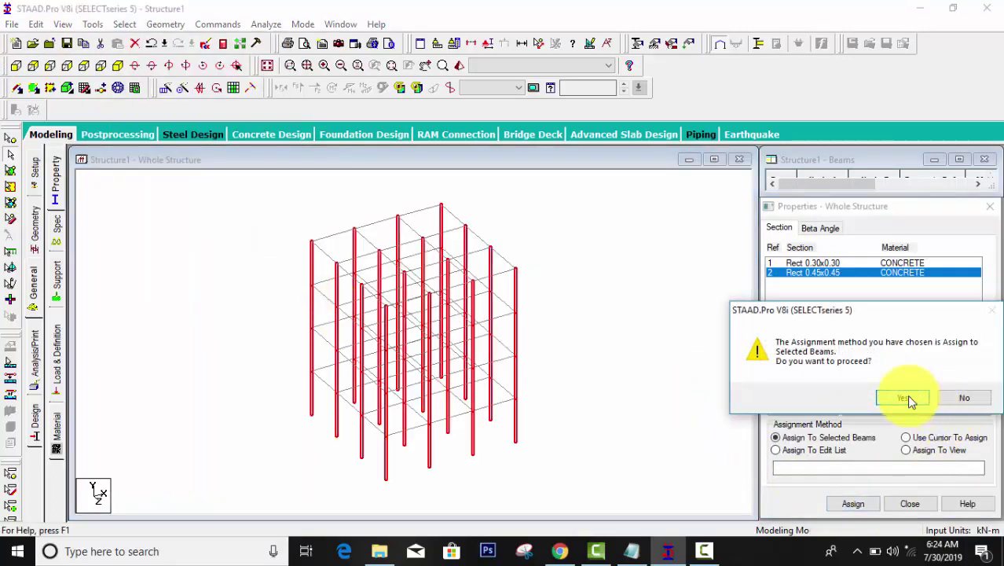
click(897, 397)
Step: Assign the 0.30x0.30 section to all beams parallel to the X and Z axes
click(864, 263)
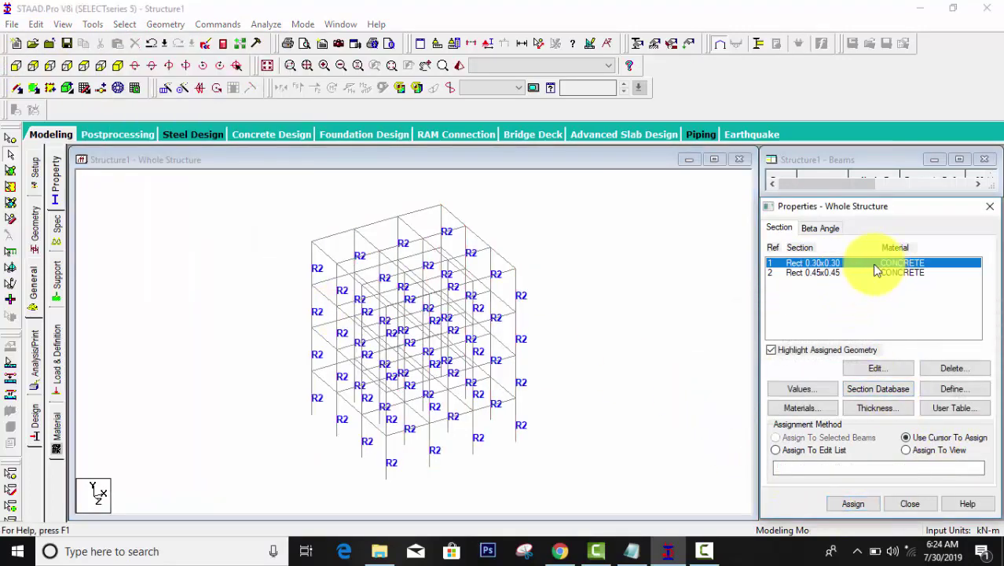
click(123, 25)
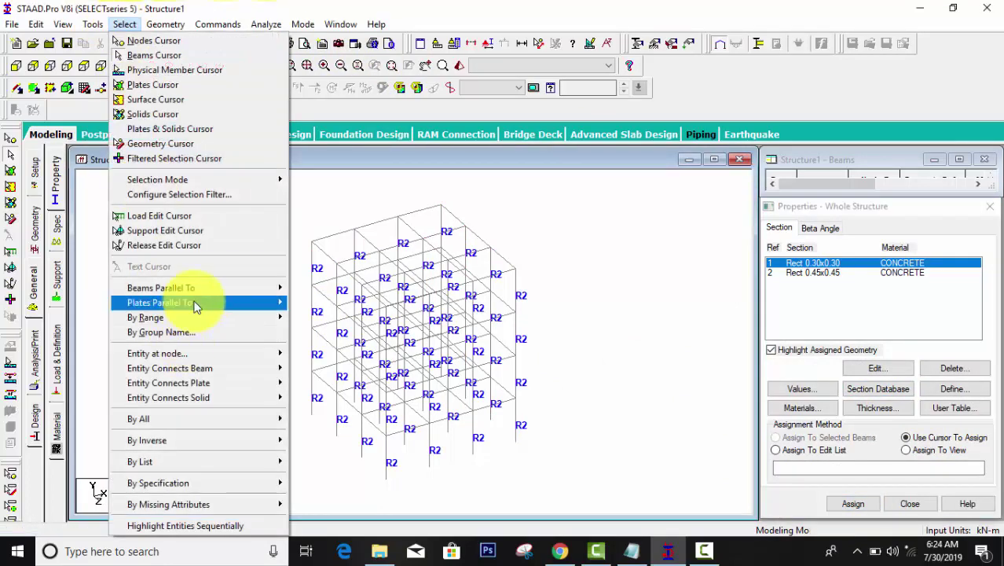
mouse_move(198, 290)
click(336, 291)
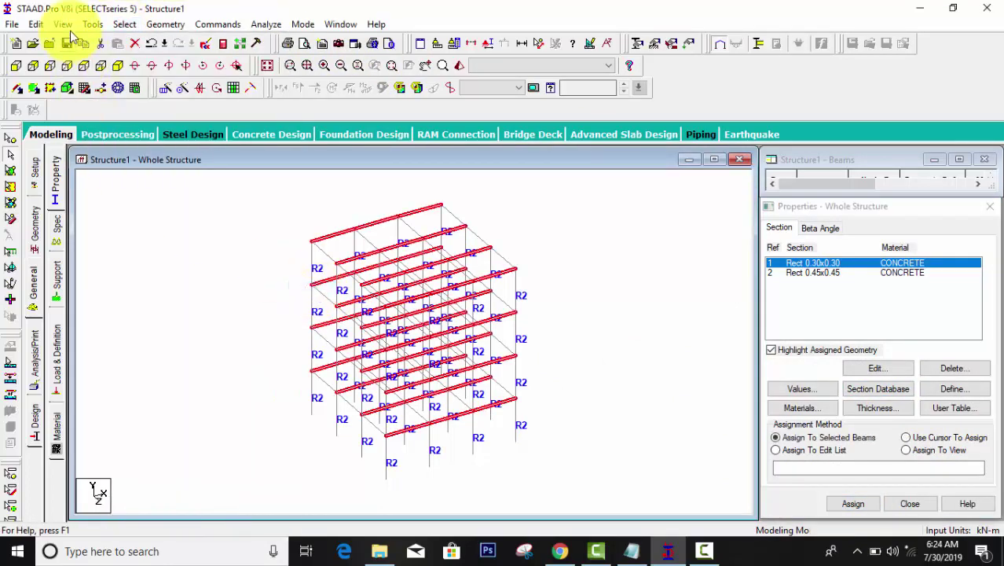
click(124, 25)
mouse_move(165, 287)
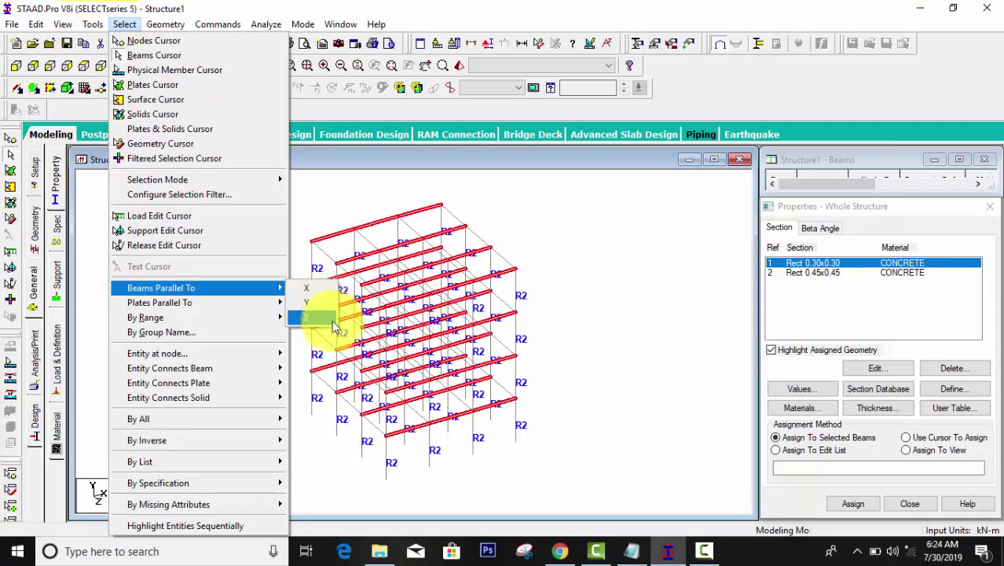
click(326, 320)
click(848, 503)
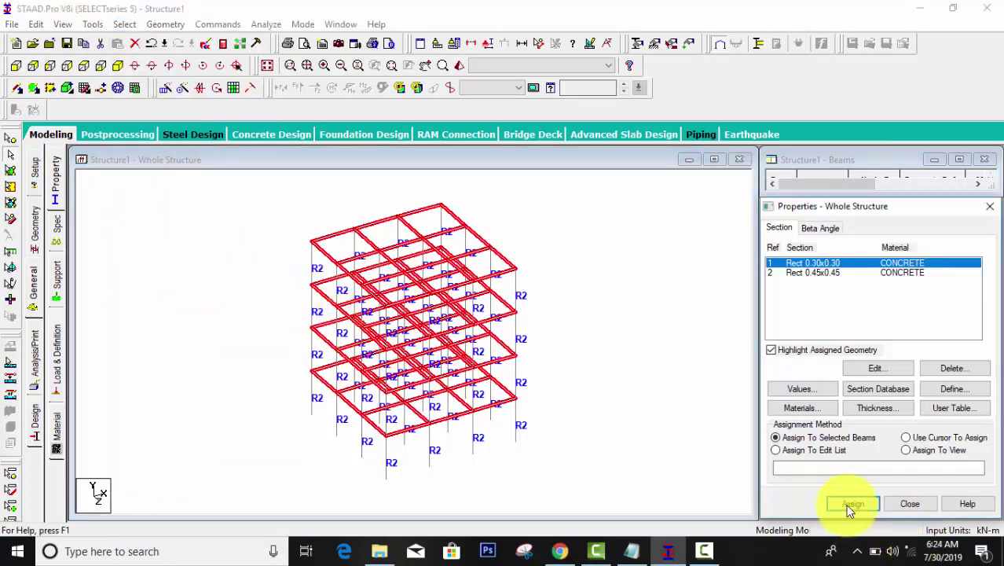
click(905, 400)
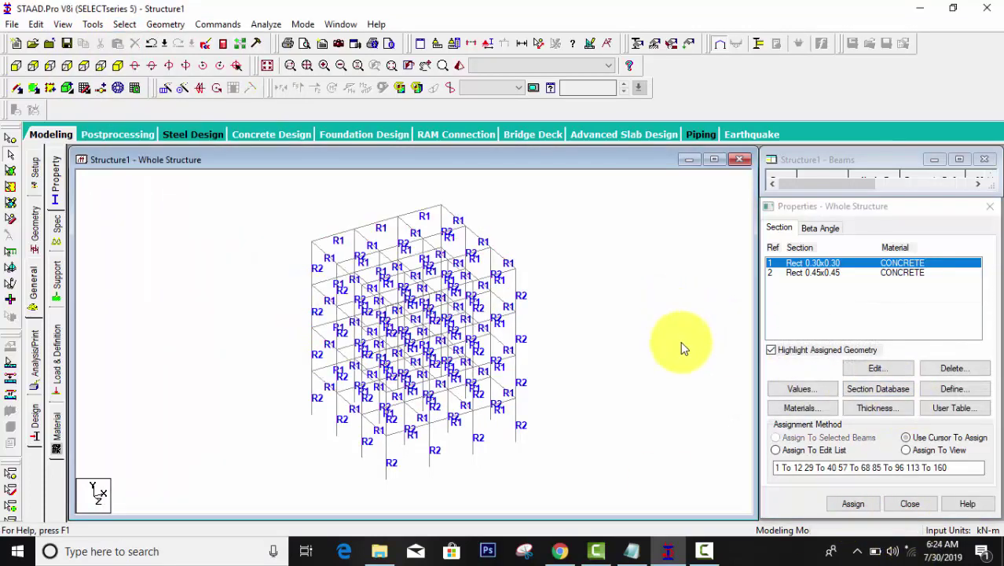
Step: Create a fixed support definition for the structure
click(57, 284)
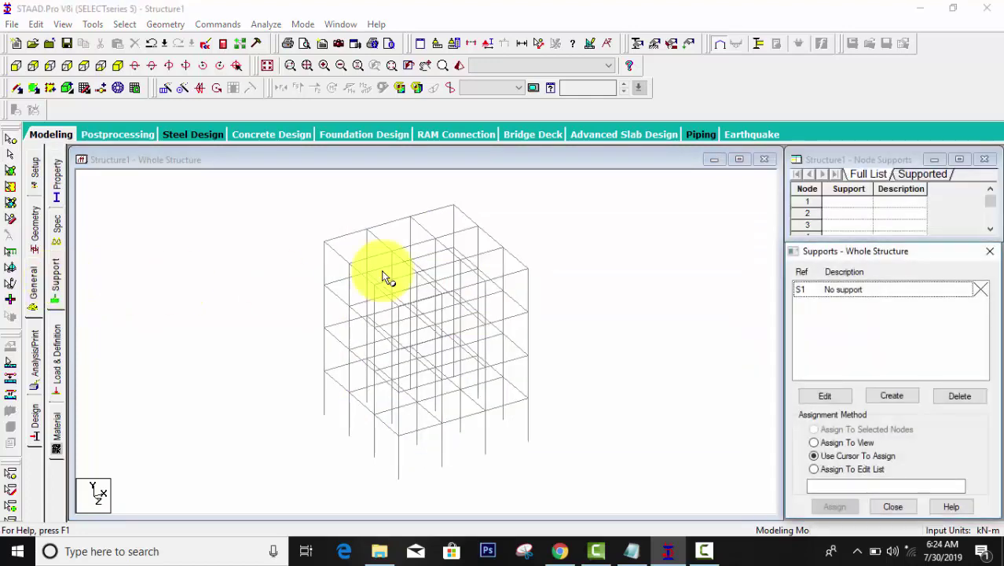
click(888, 396)
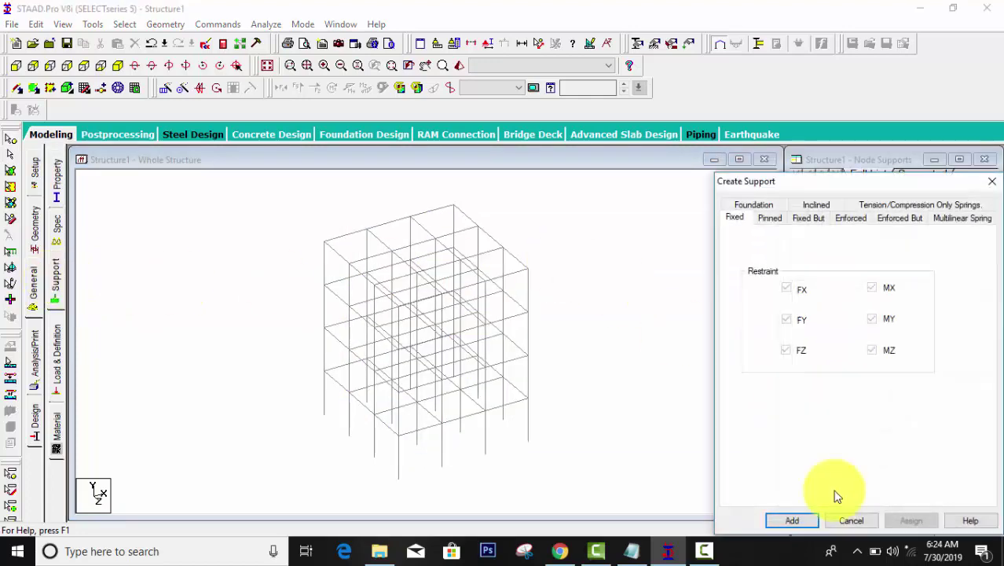
click(784, 517)
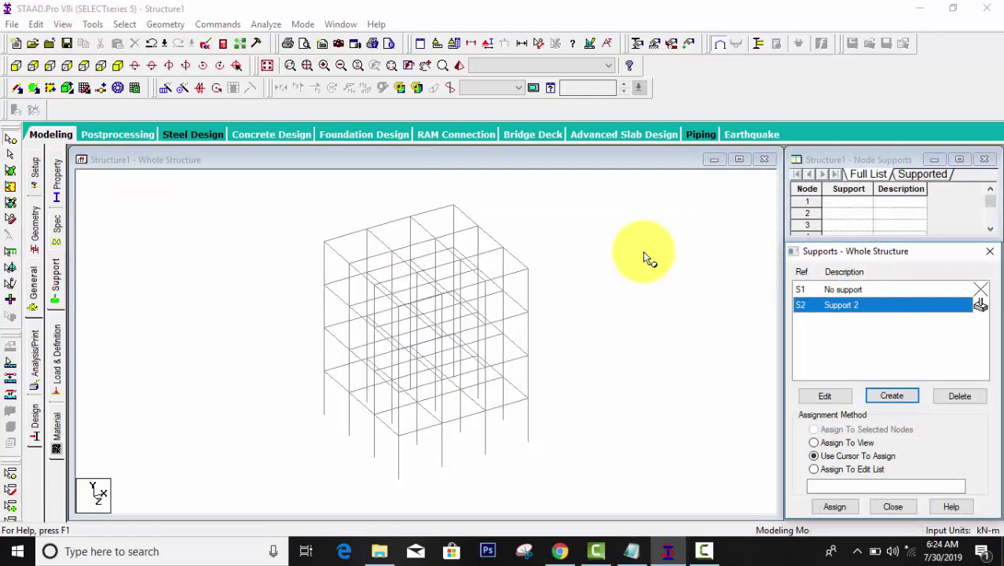
Step: Assign the fixed support to all base nodes of the frame, selecting them from the front view
click(15, 67)
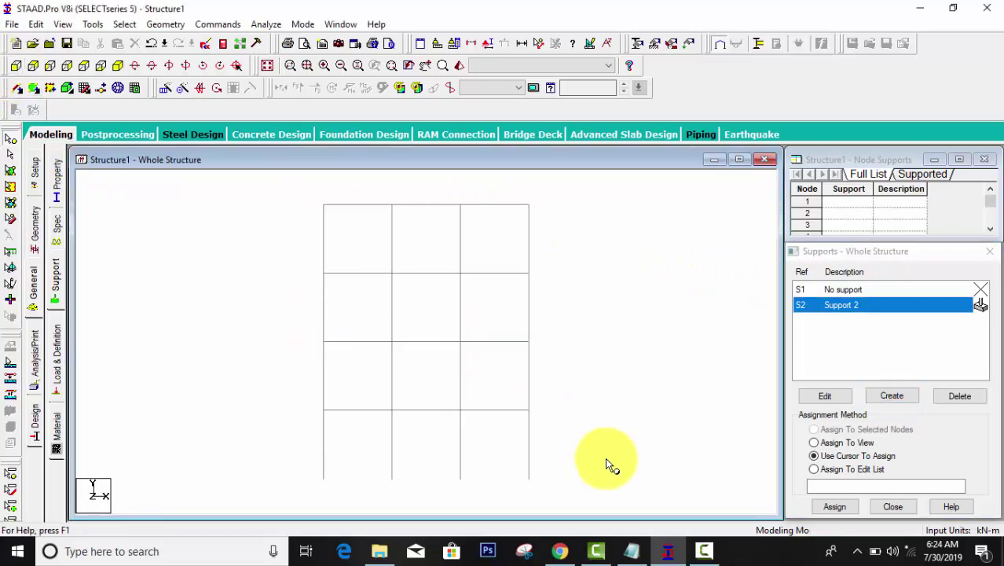
drag(593, 461, 213, 496)
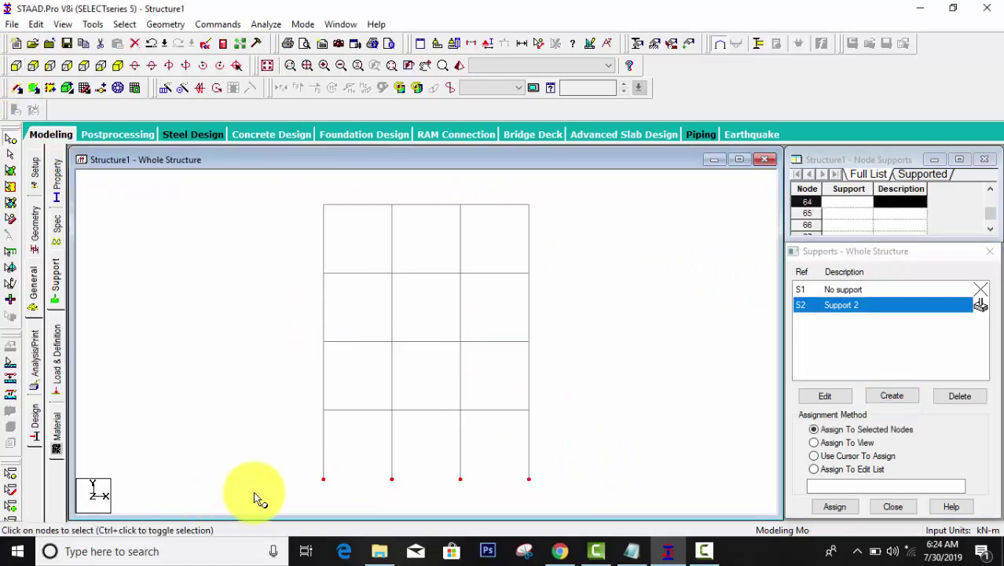
click(836, 506)
click(908, 421)
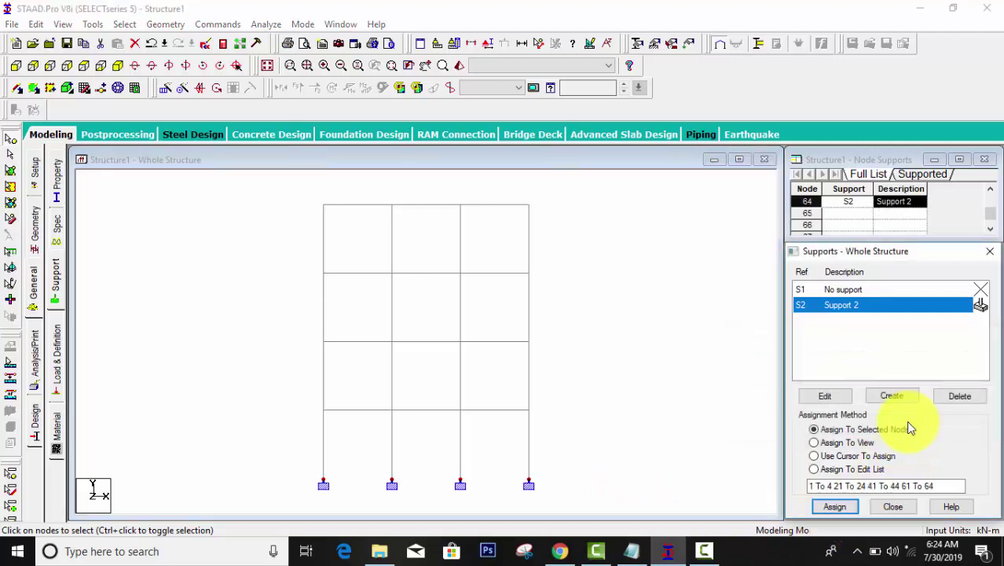
click(662, 427)
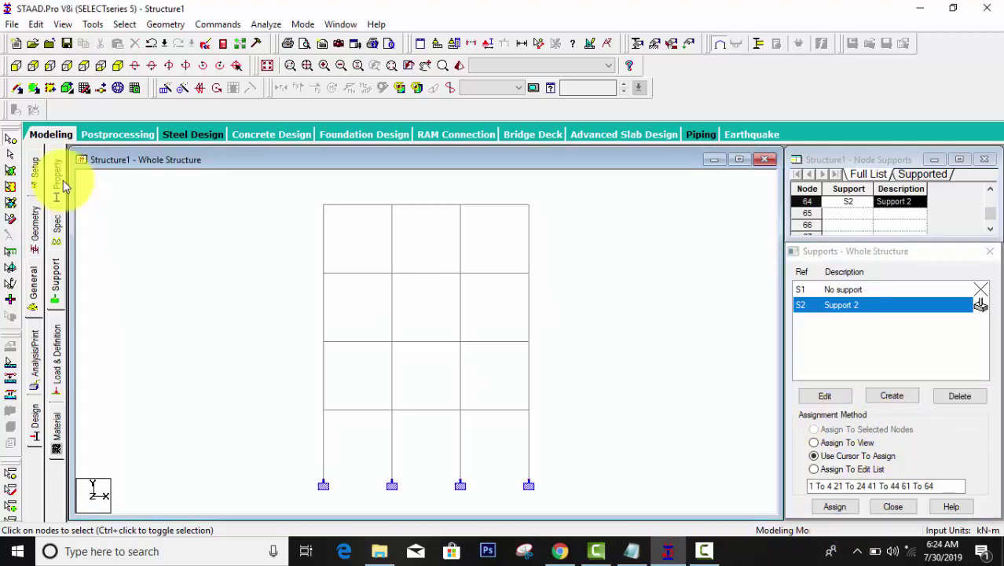
click(118, 66)
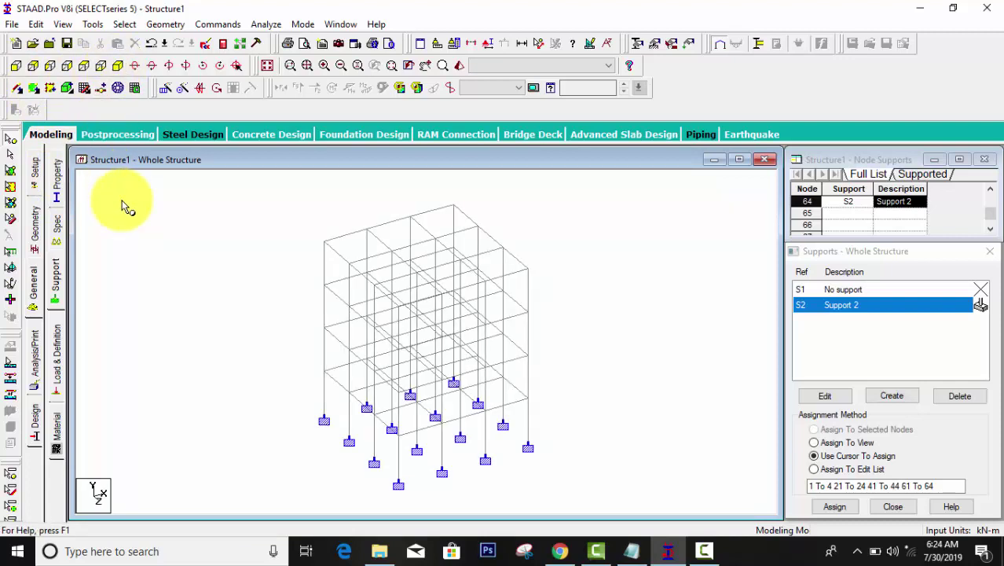
Step: Add primary load case 1 with loading type Dead and the title dl
click(57, 363)
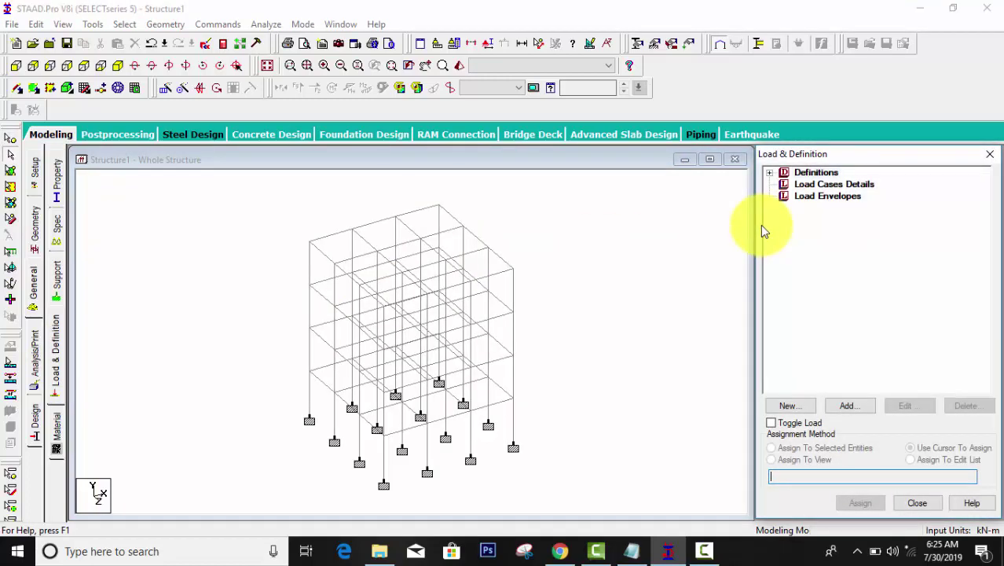
click(821, 186)
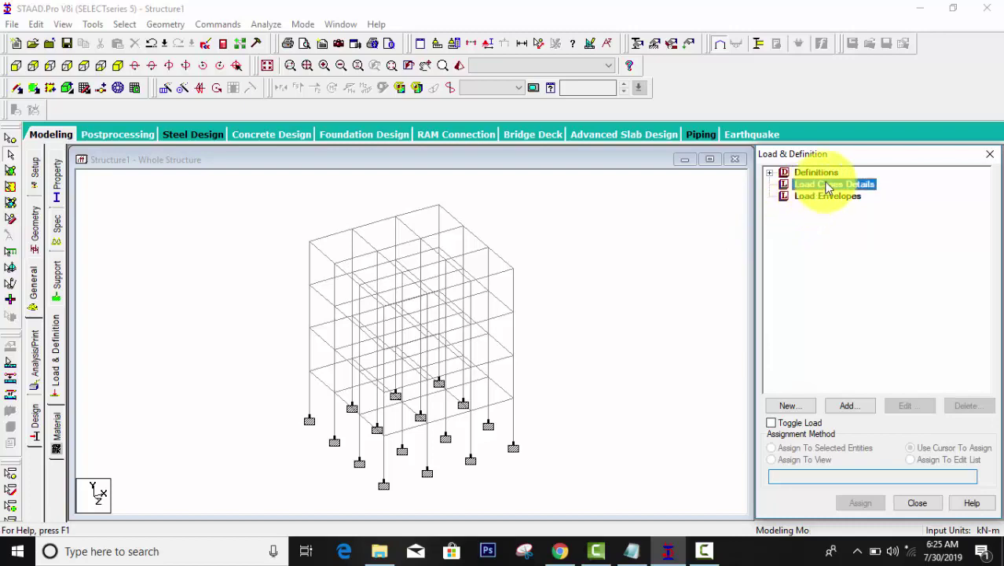
click(850, 409)
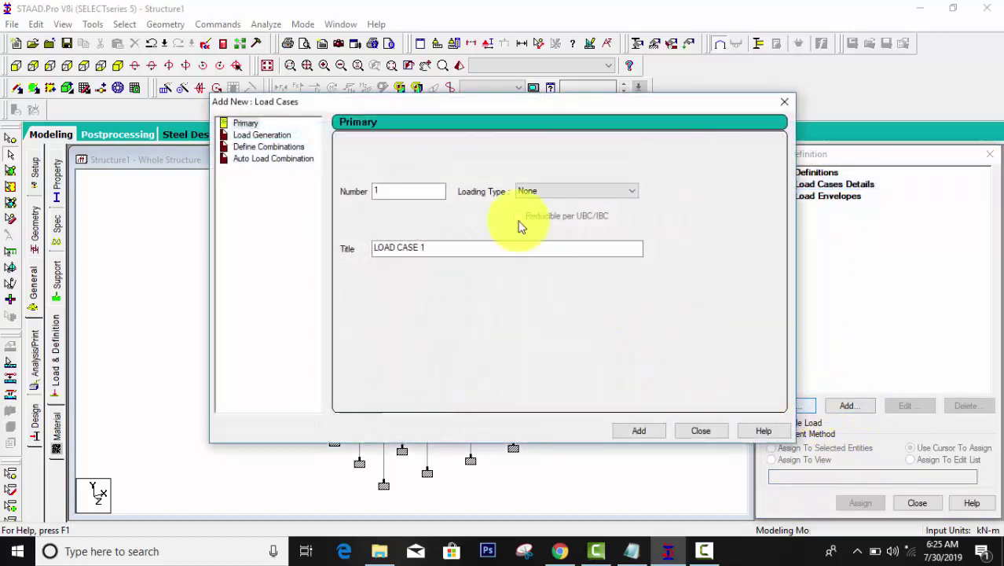
click(545, 193)
click(544, 212)
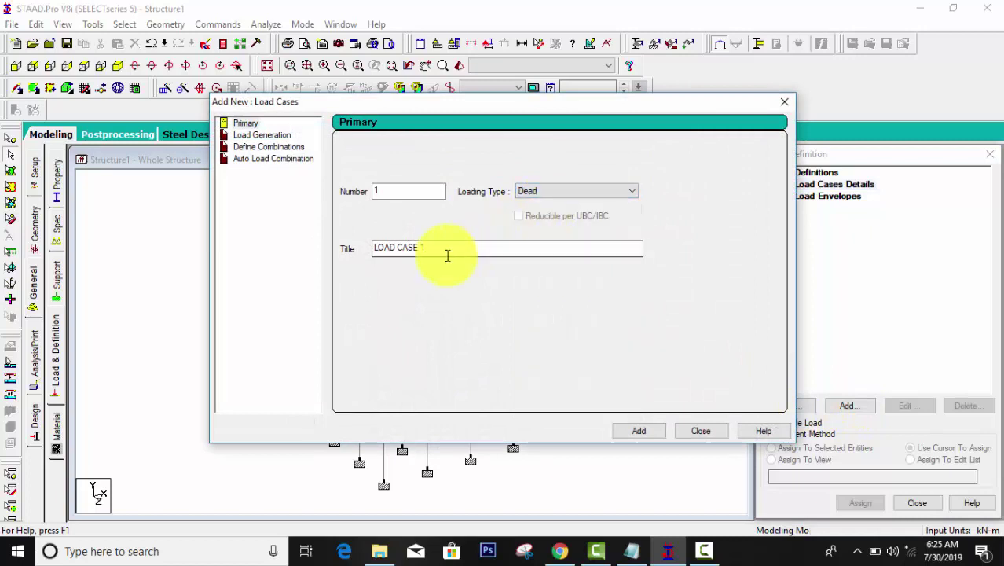
drag(447, 255, 338, 240)
text(d)
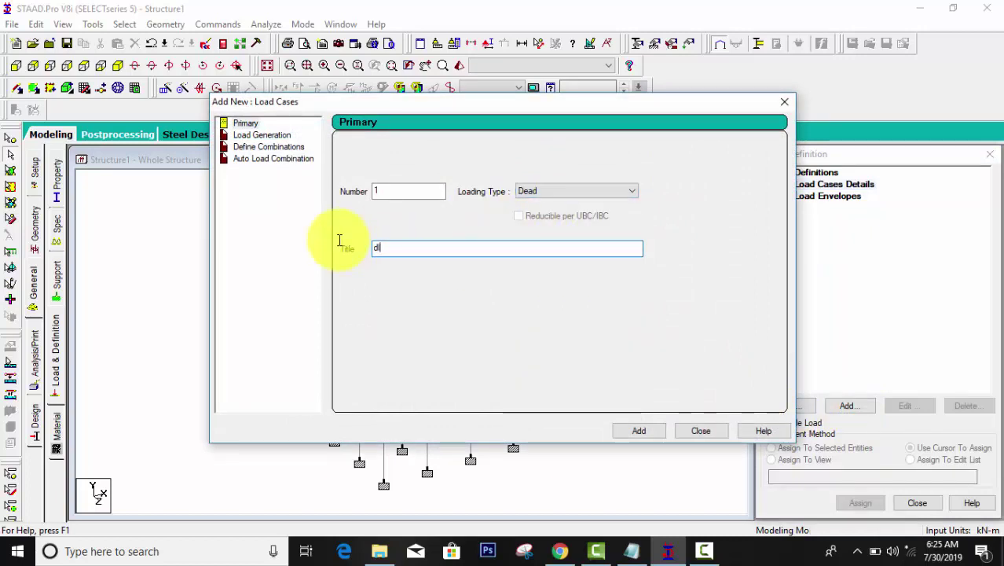
text(l)
key(Return)
Step: Add primary load case 2 with loading type Live and the title ll, and finish adding load cases
click(536, 192)
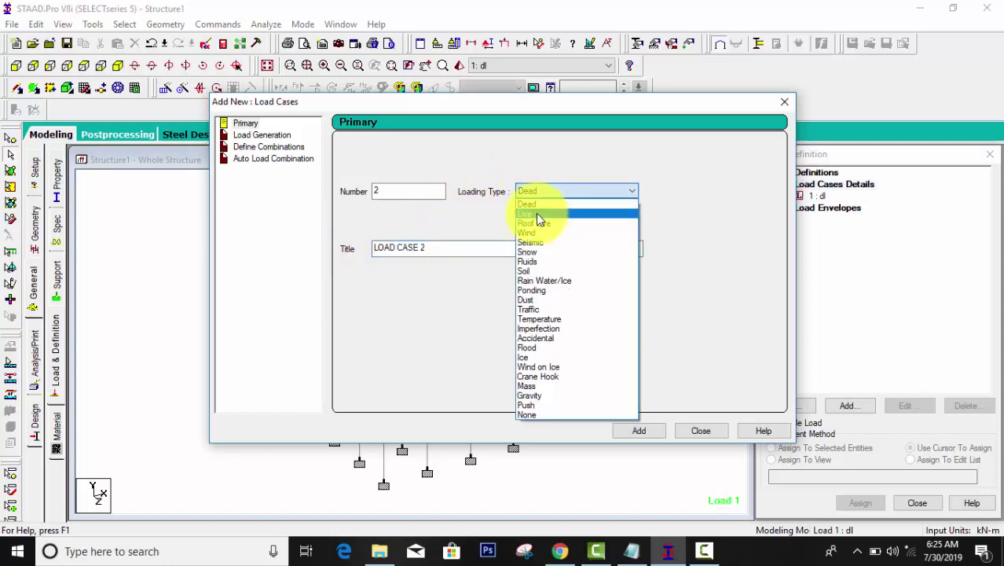
click(539, 214)
drag(442, 242, 316, 235)
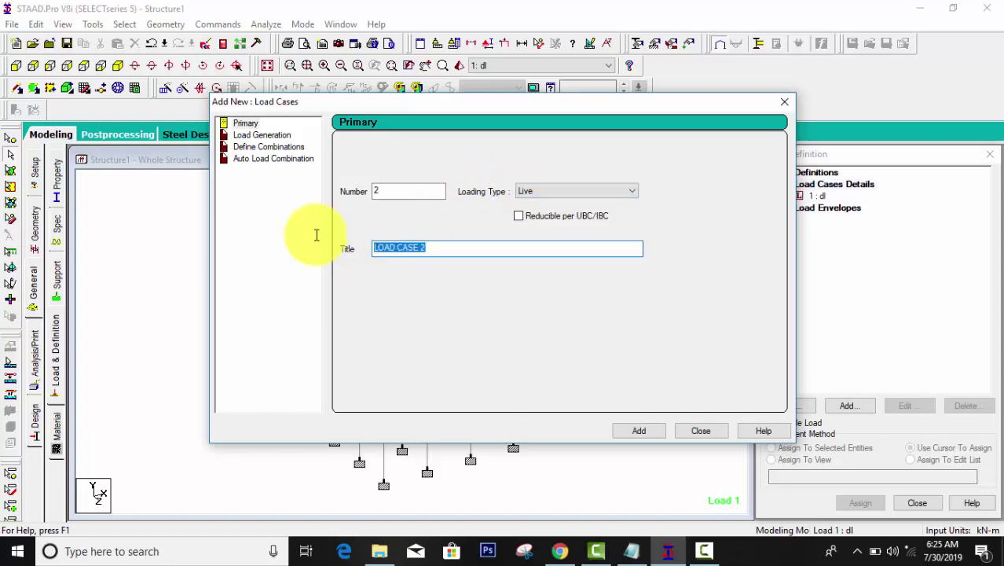
text(ll)
key(Return)
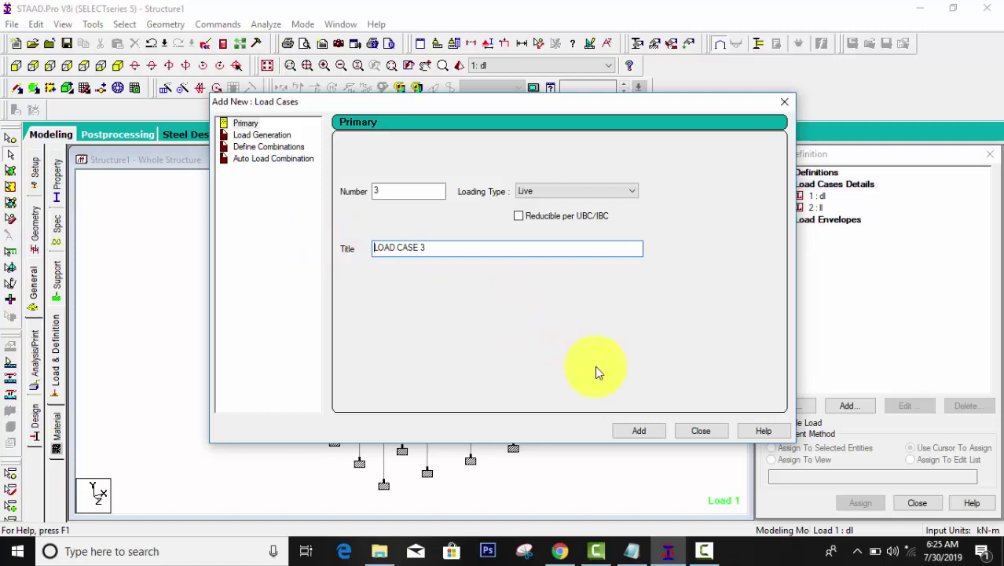
click(699, 430)
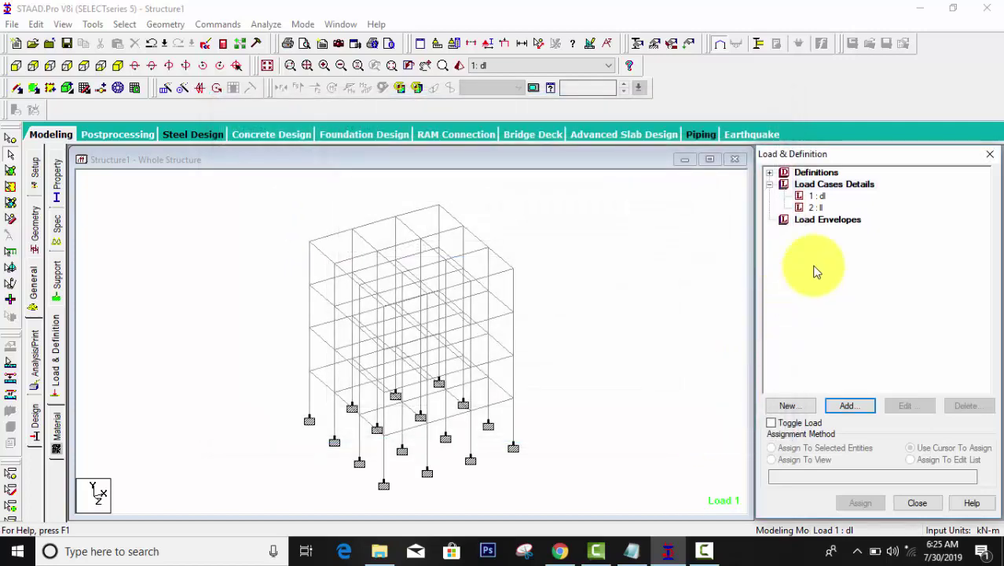
Step: Add a selfweight load in the Y direction with factor -1.5 to the dl load case
click(814, 196)
click(847, 408)
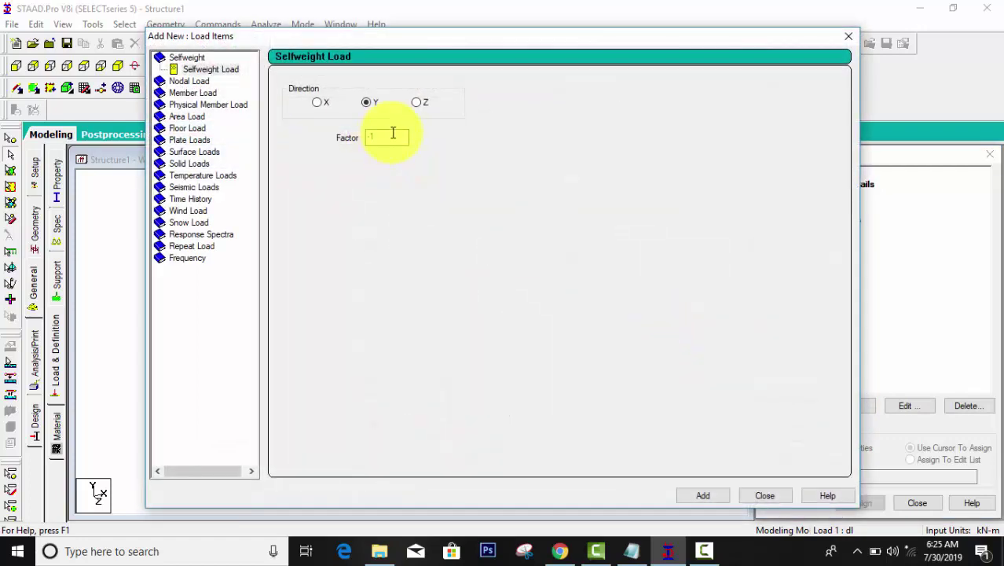
text(.5)
click(692, 501)
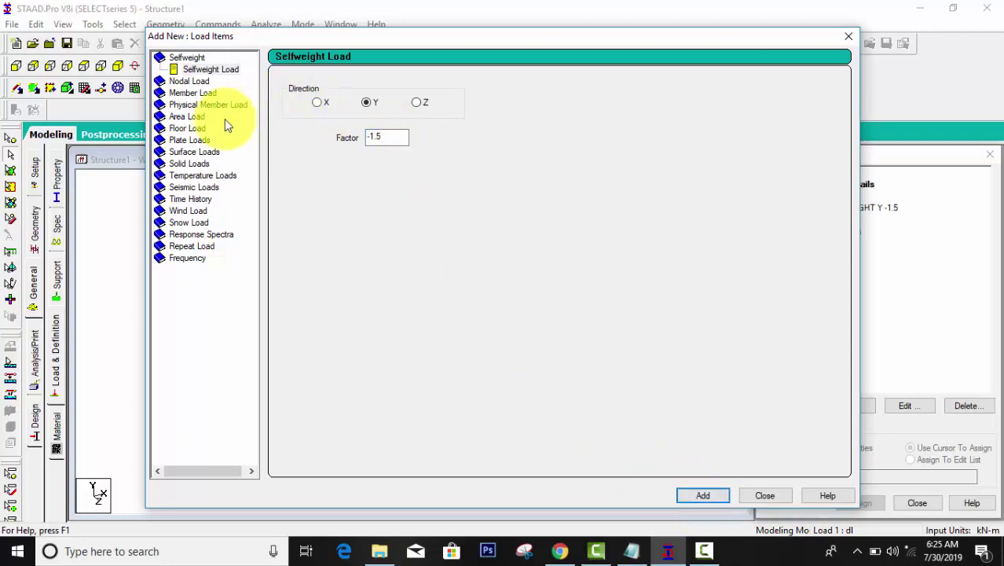
Step: Add a uniform member force of -11.75 kN/m in the GY direction to the dl load case
click(189, 93)
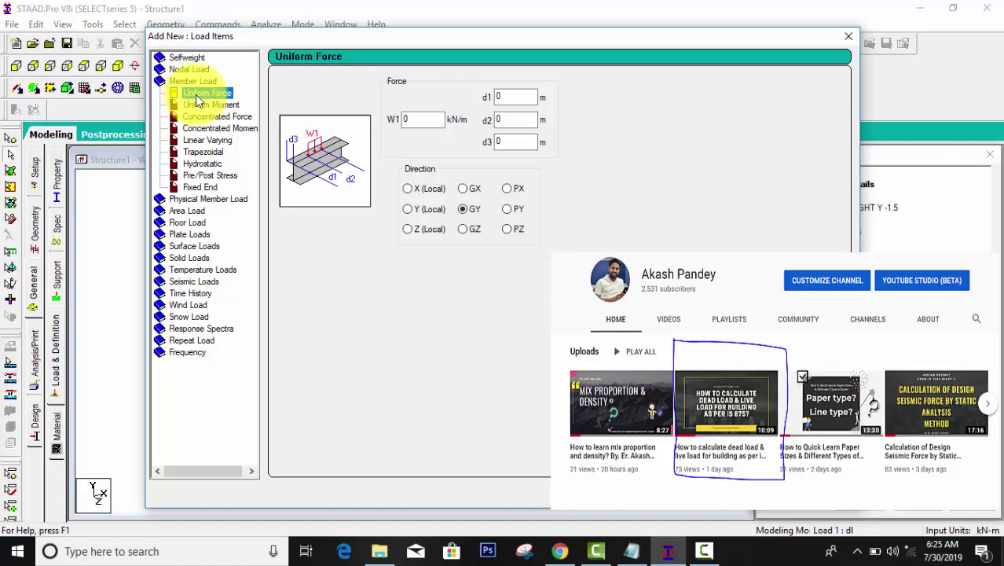
double_click(418, 119)
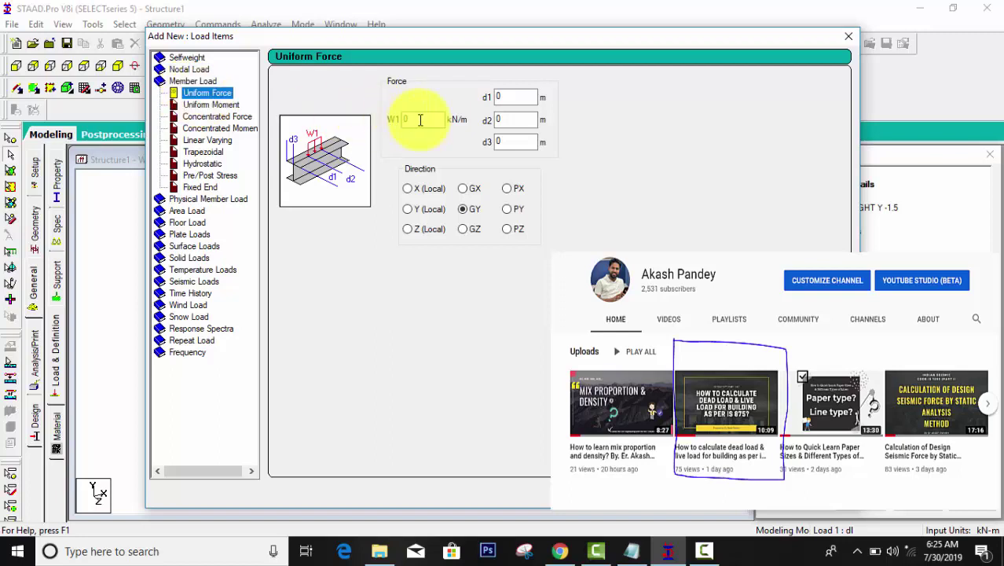
text(-11.75)
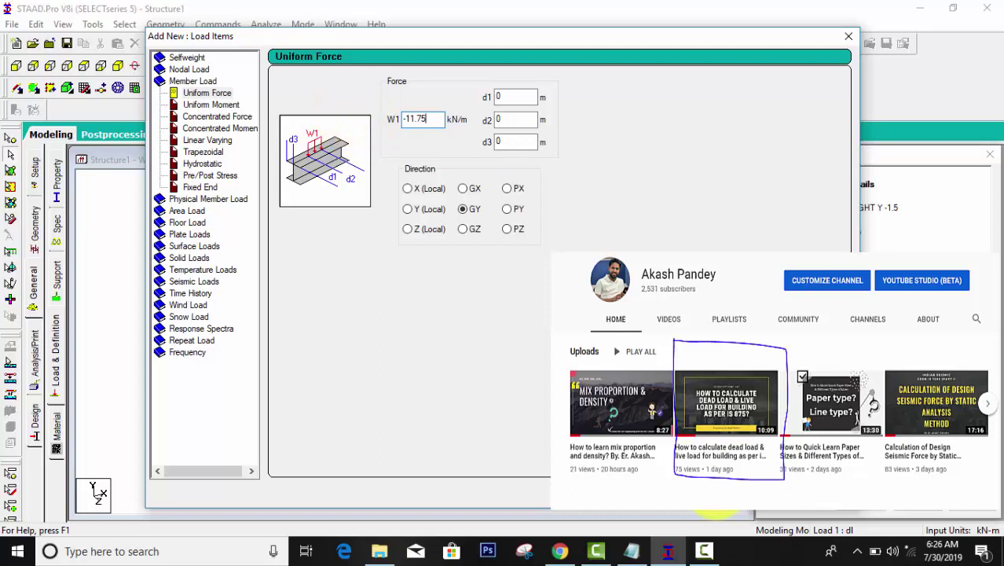
click(716, 496)
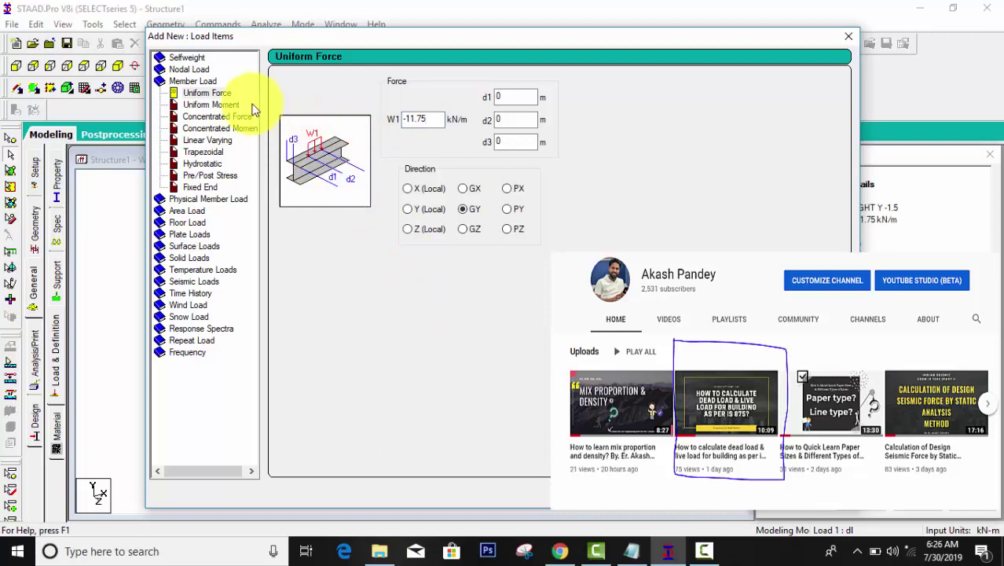
Step: Add a second uniform member force of -7.5 kN/m in the GY direction to the dl load case
double_click(430, 118)
drag(430, 118, 401, 118)
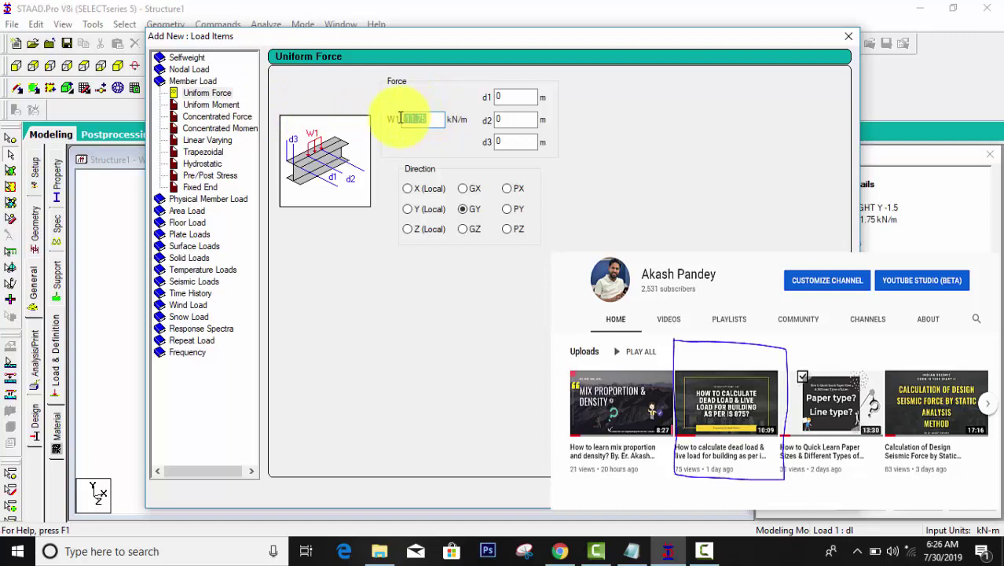
text(-1)
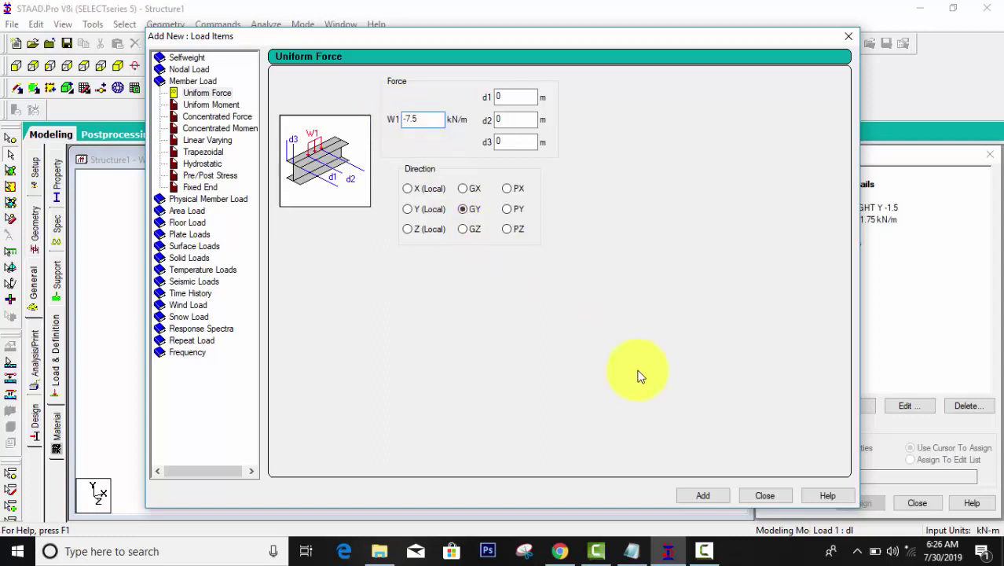
click(696, 497)
Step: Add a Global Y floor load of -4.75 kN/m2 to the dl load case over a Y range of 3 to 12 m
click(189, 221)
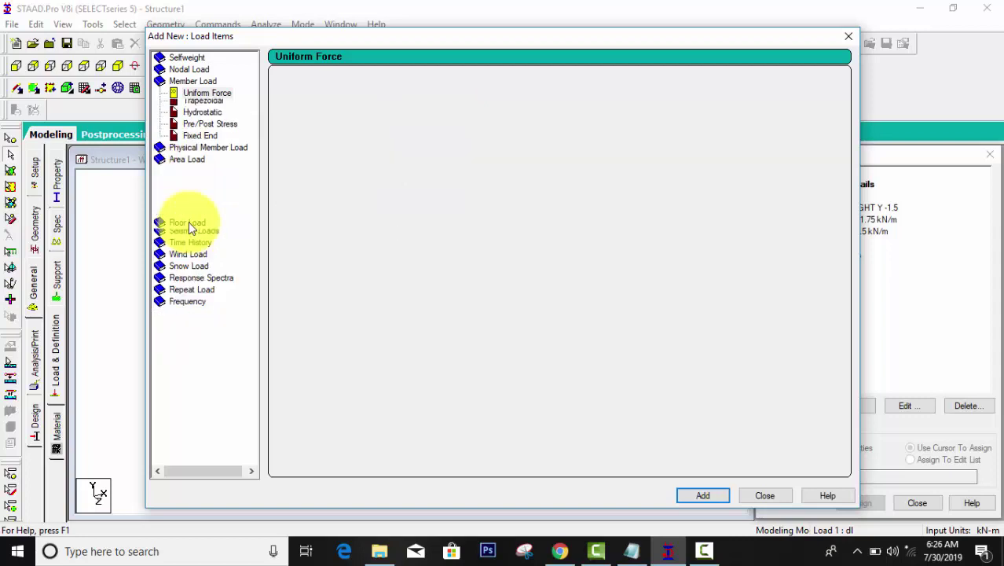
click(339, 151)
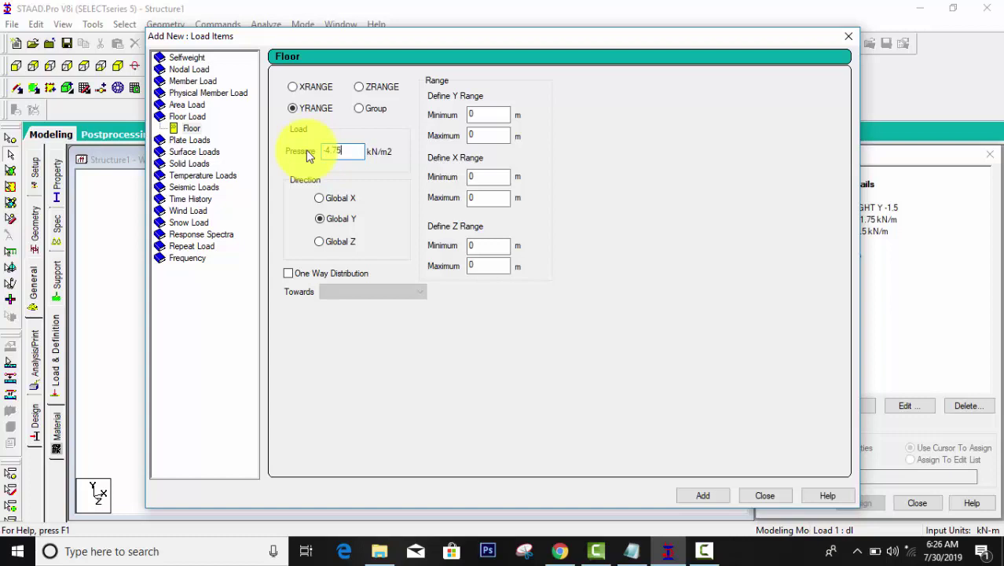
click(486, 111)
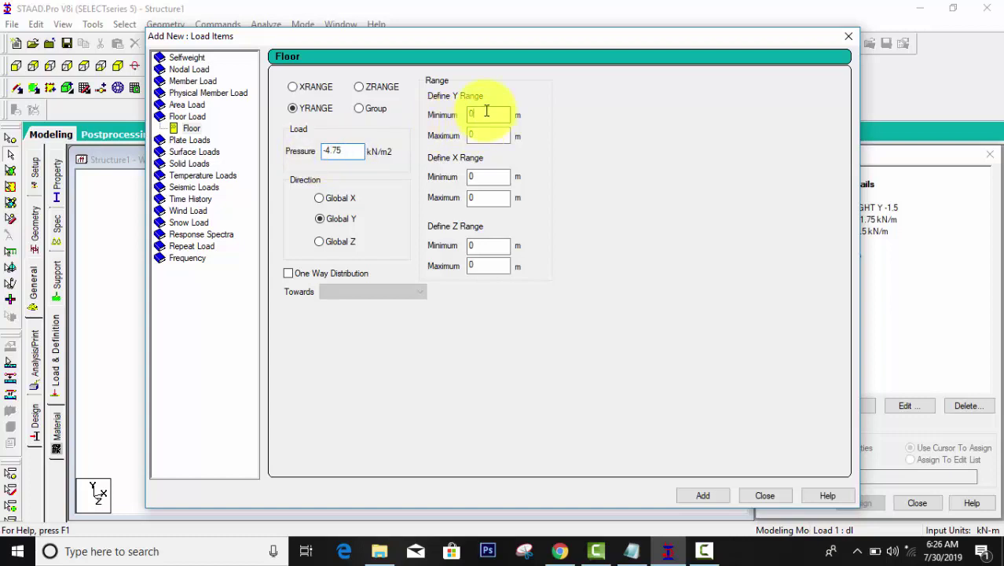
double_click(486, 111)
text(3)
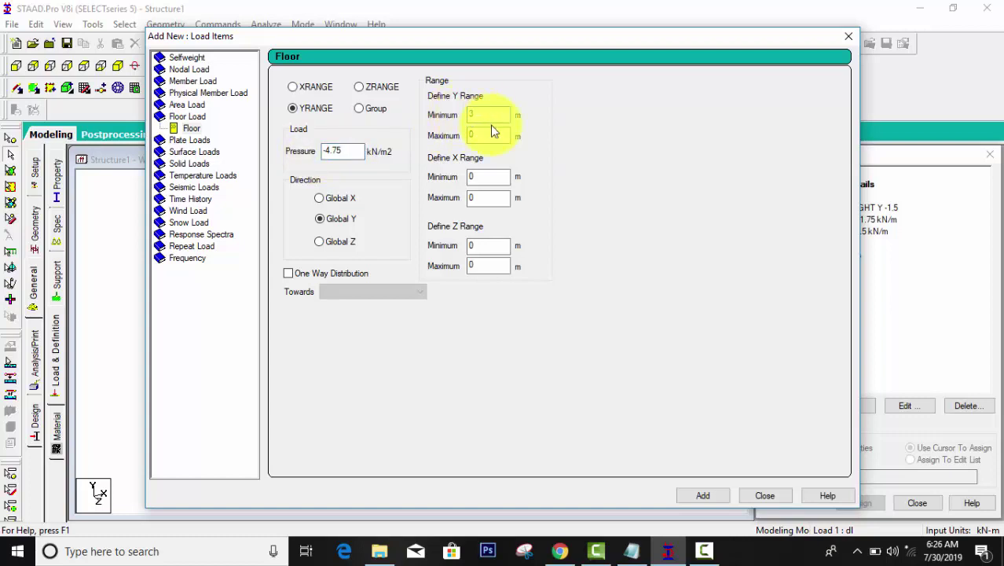
double_click(488, 134)
text(12)
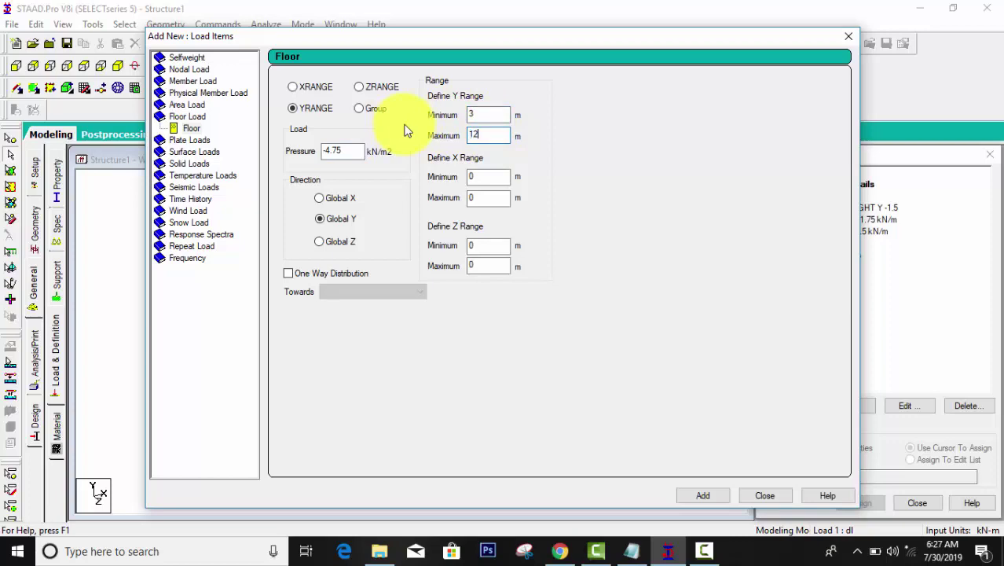
click(707, 495)
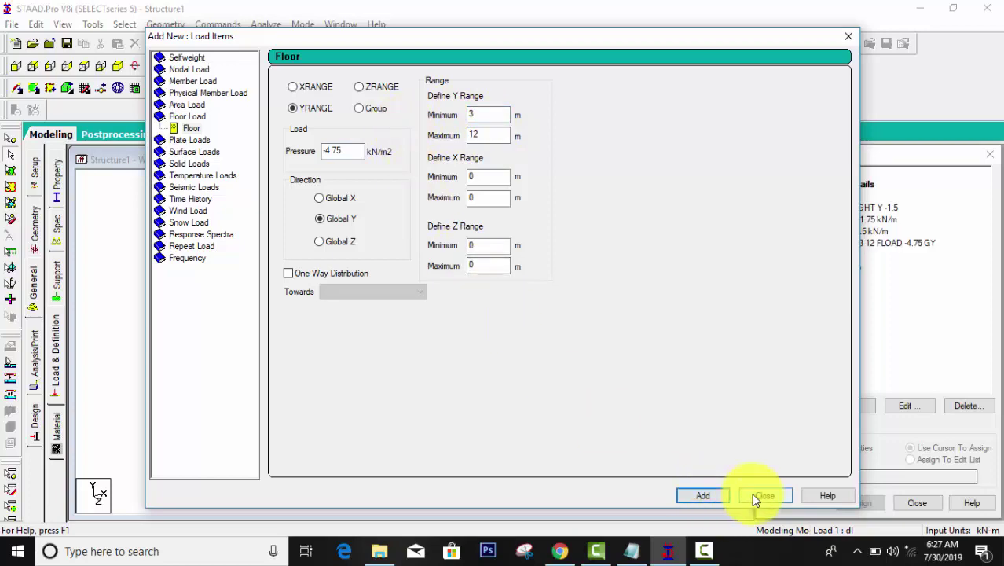
click(754, 494)
Step: Add a Global Y floor load of -2 kN/m2 to the ll load case over a Y range of 3 to 9 m
click(815, 255)
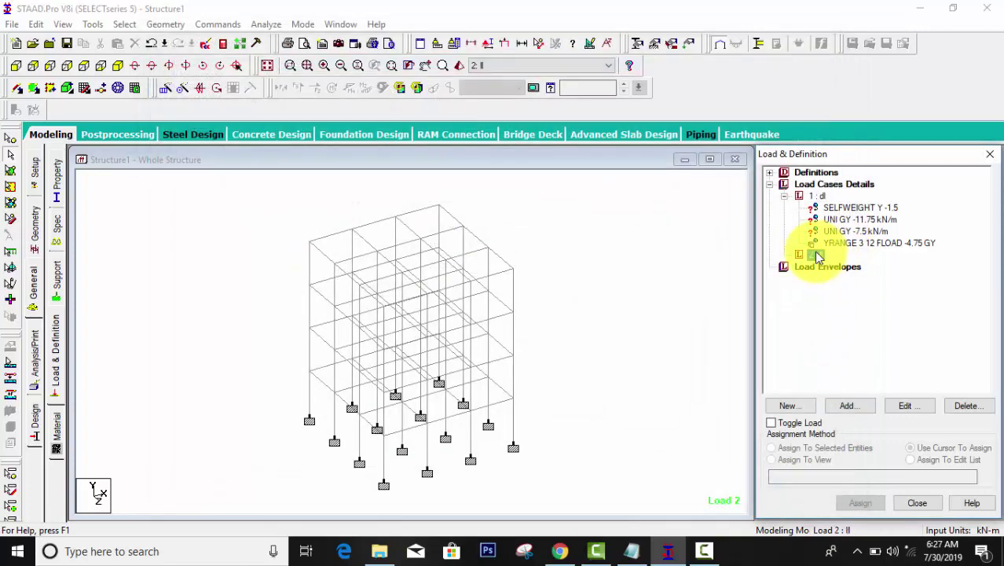
click(847, 406)
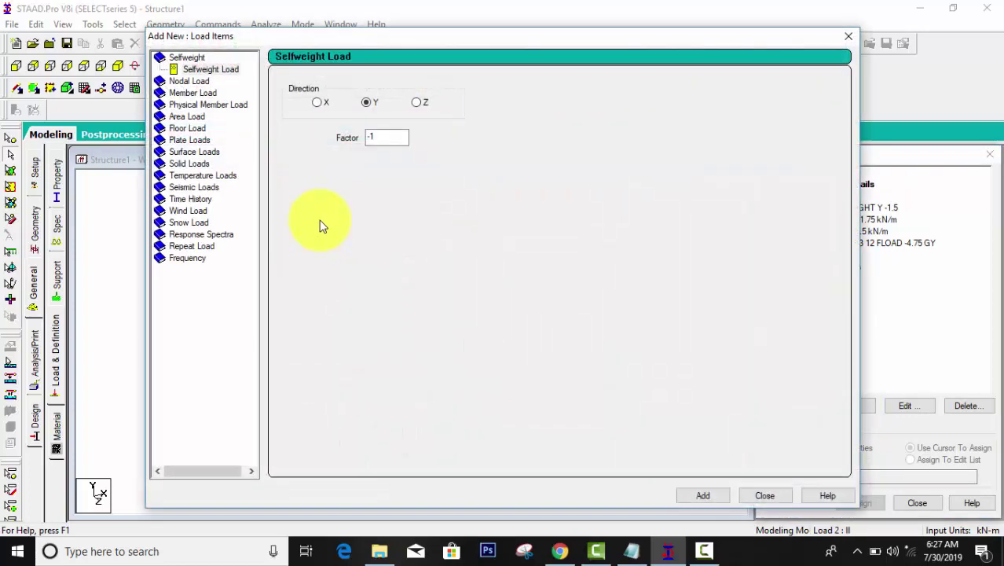
click(188, 128)
drag(350, 154, 310, 152)
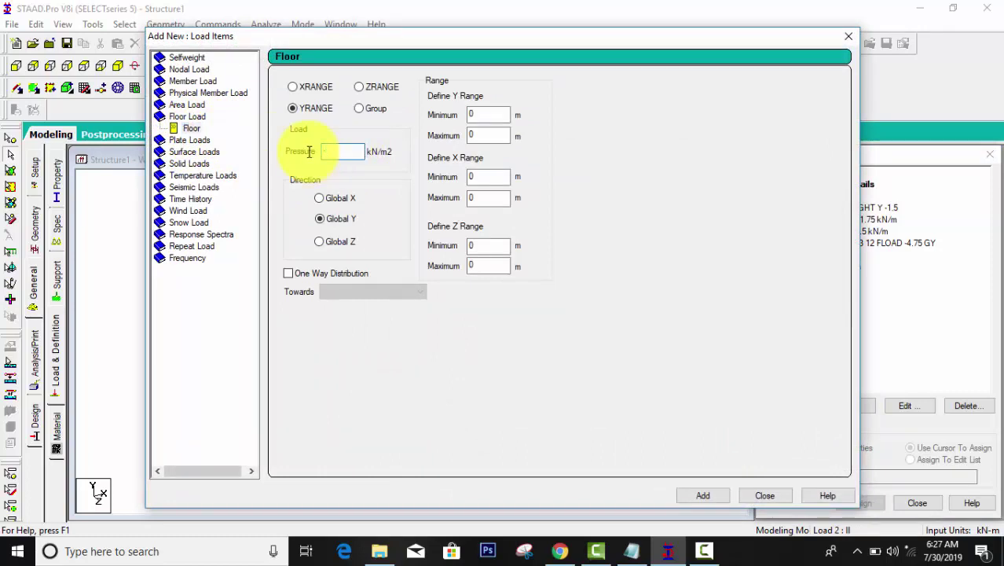
drag(494, 114, 422, 113)
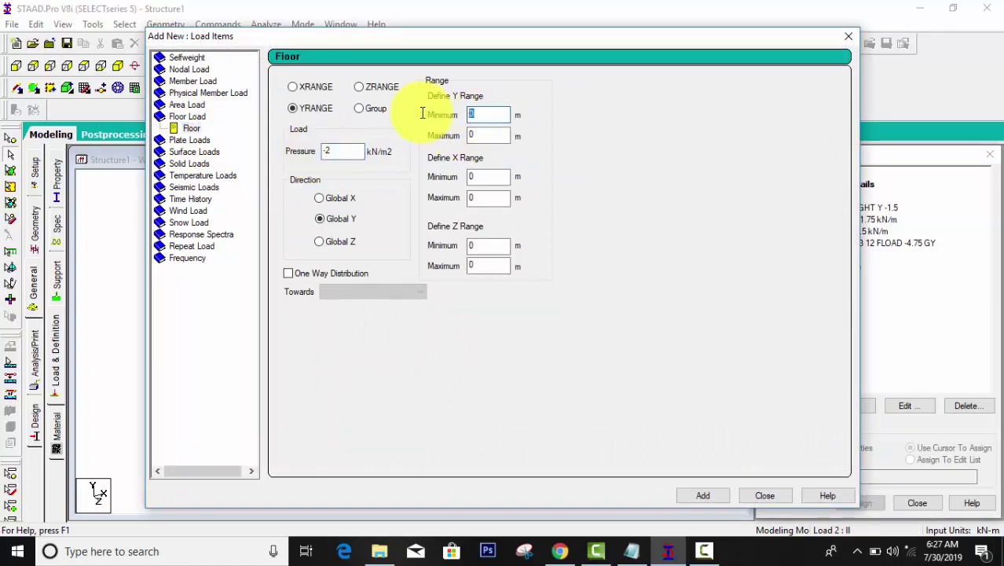
text(3)
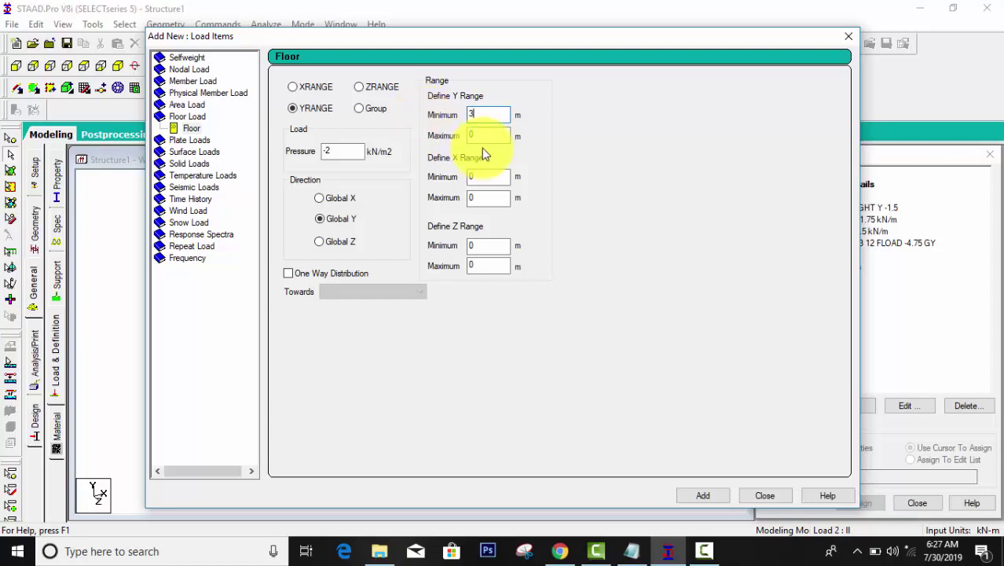
drag(483, 135, 440, 145)
text(9)
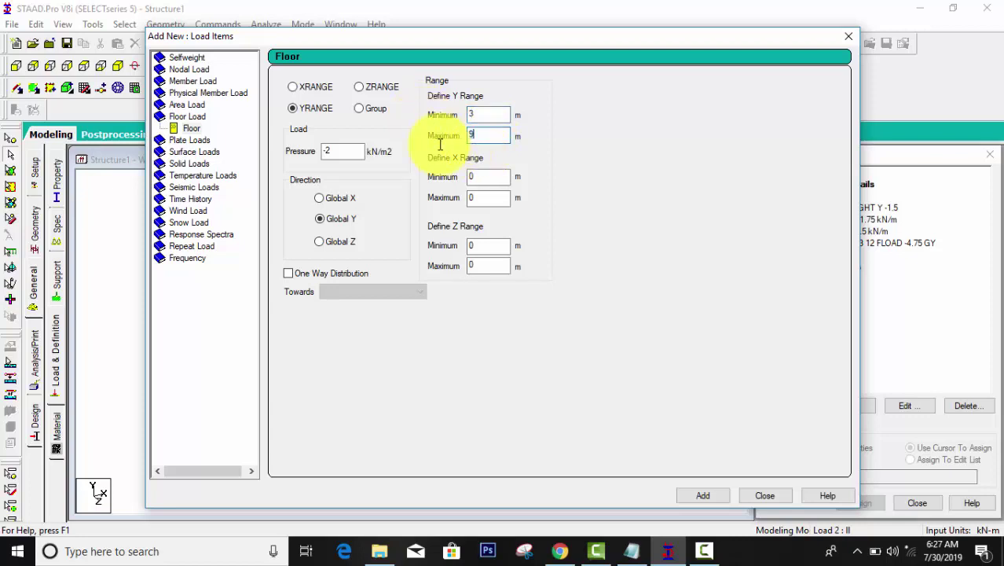
click(701, 495)
click(757, 495)
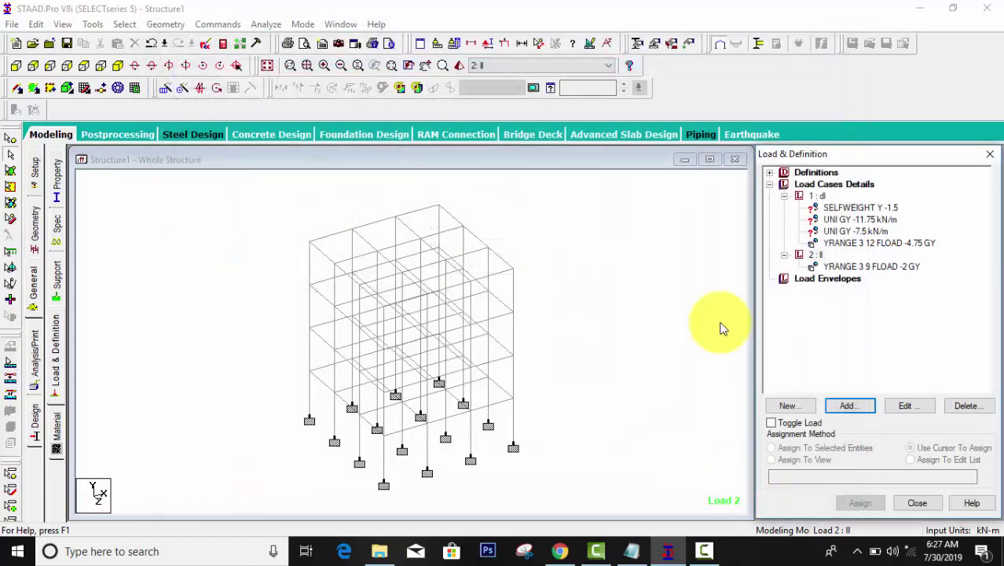
Step: Assign the selfweight load of the dl load case to the whole structure using Assign To View
click(856, 209)
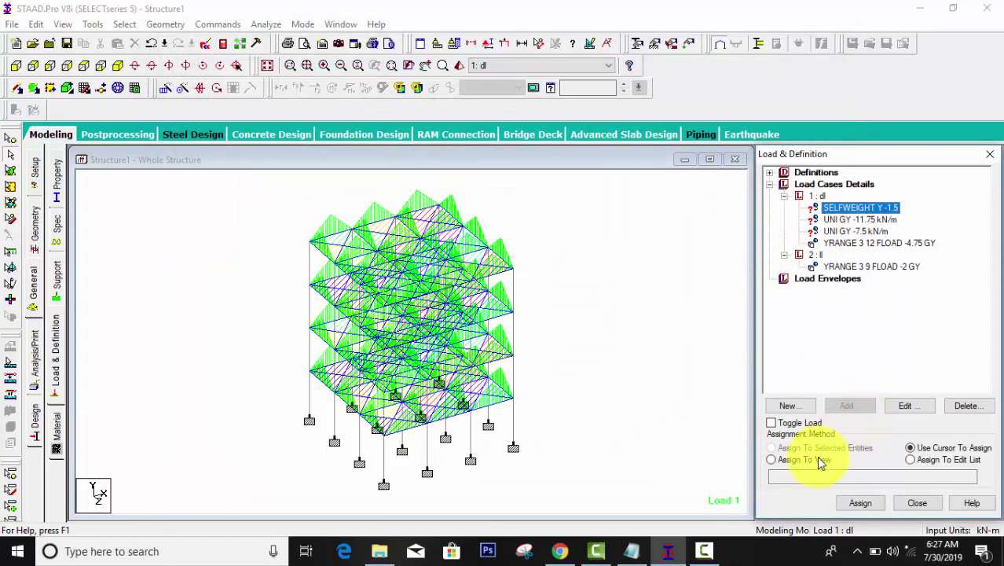
click(856, 499)
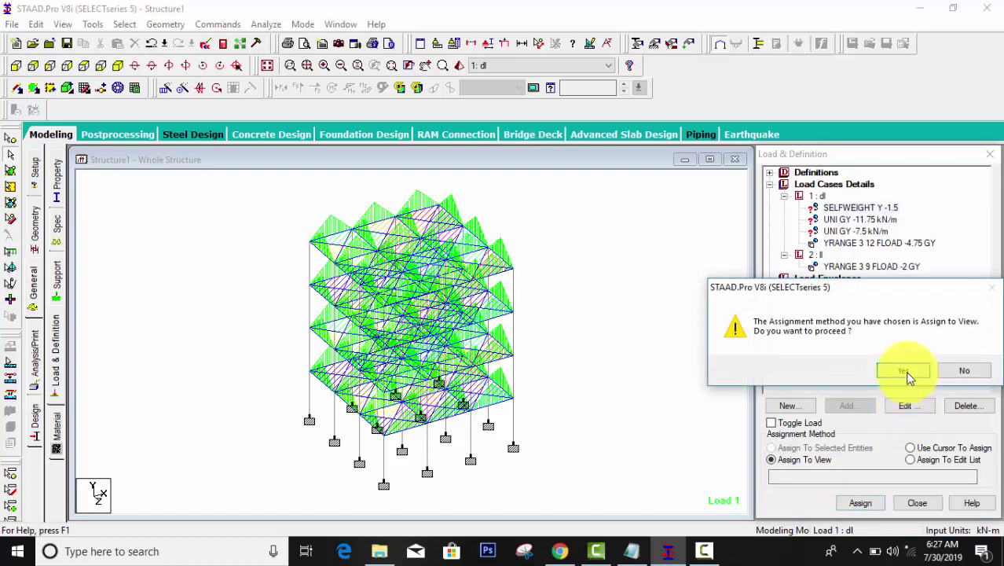
click(900, 369)
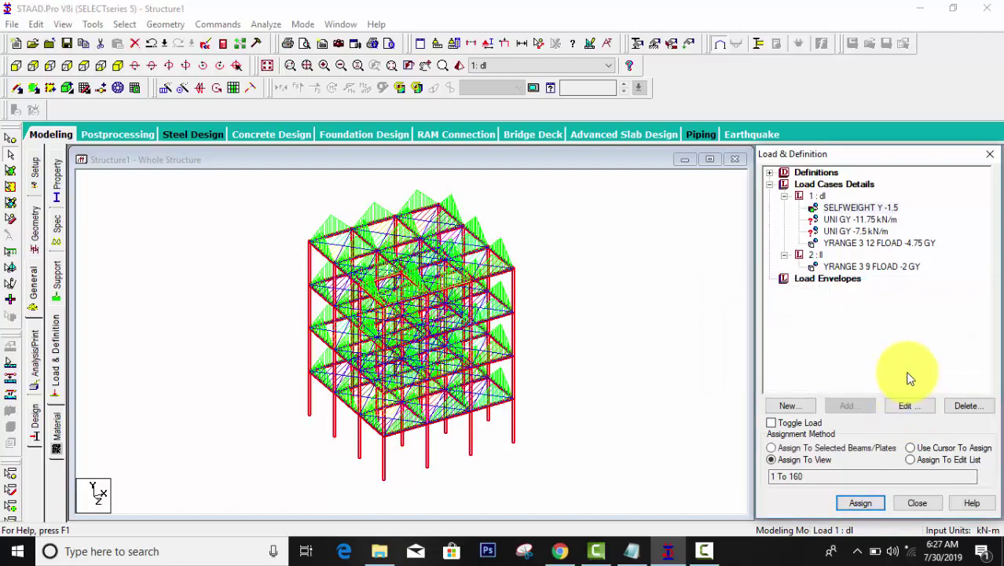
Step: Choose the -11.75 kN/m uniform load of the dl load case and select all outer perimeter beams of the floors in plan view
click(851, 220)
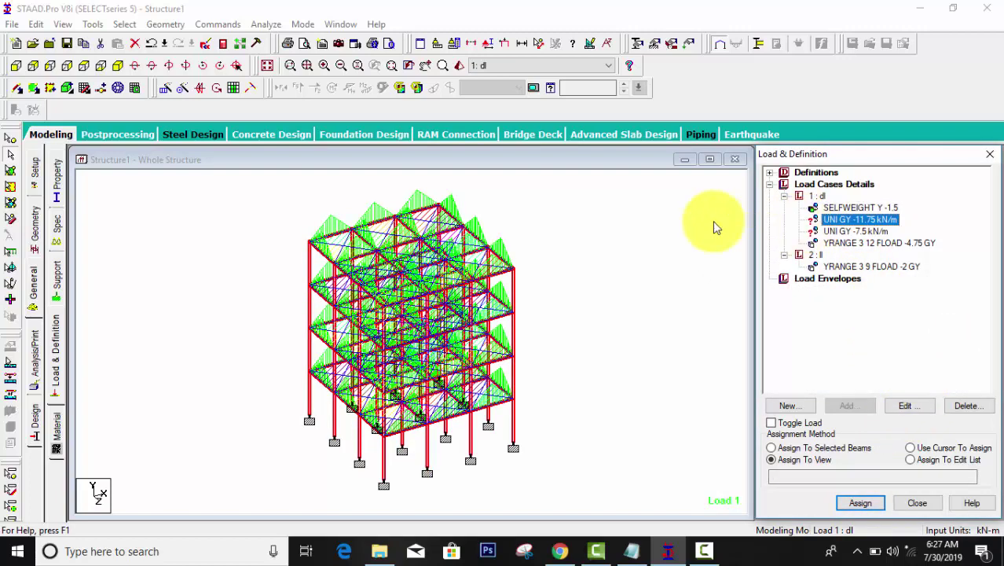
click(664, 222)
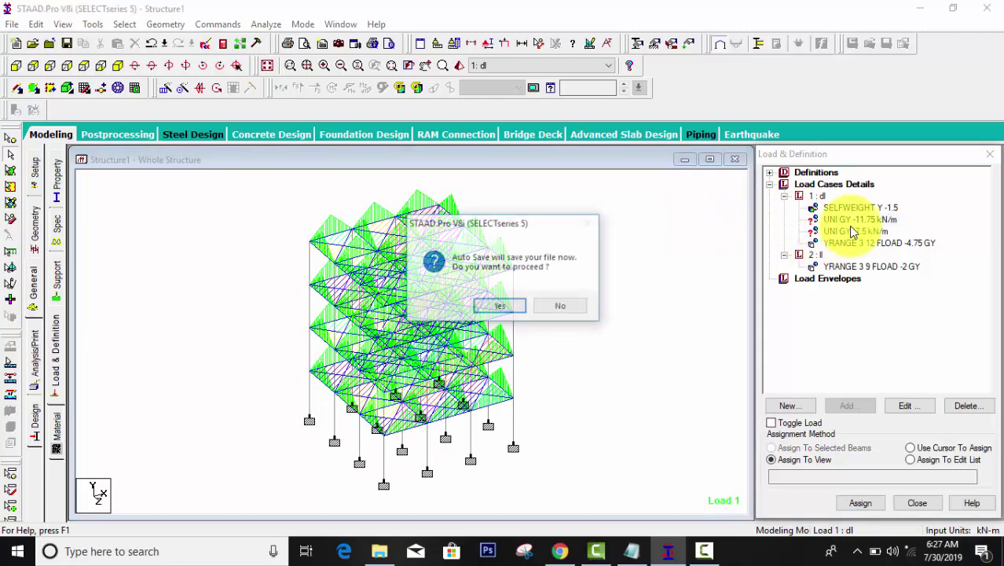
click(561, 308)
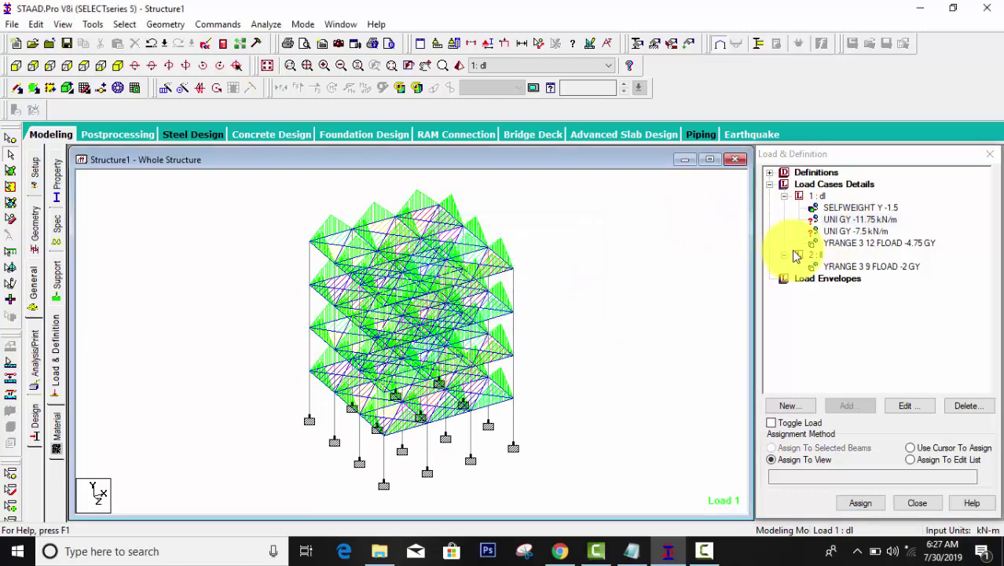
click(844, 222)
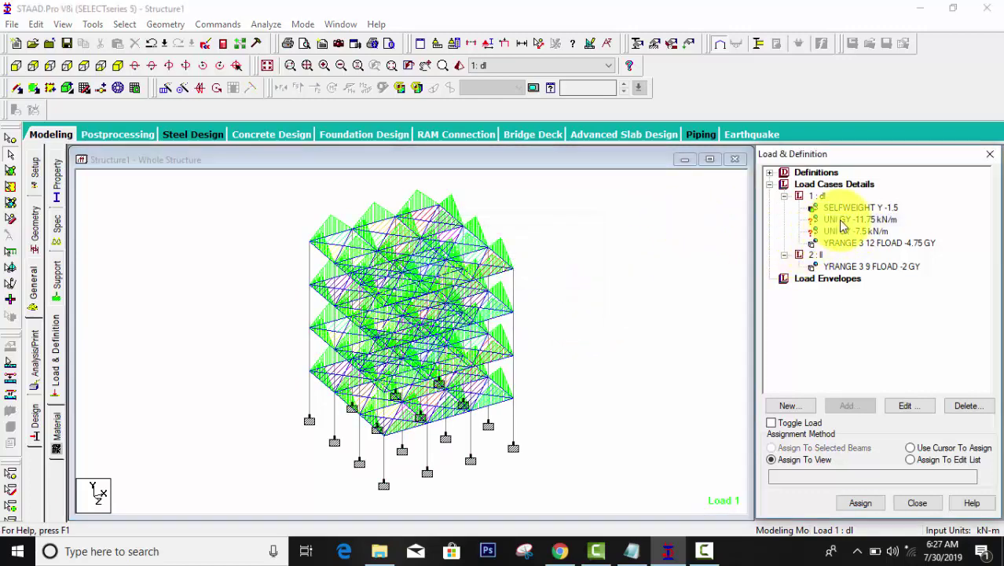
click(118, 67)
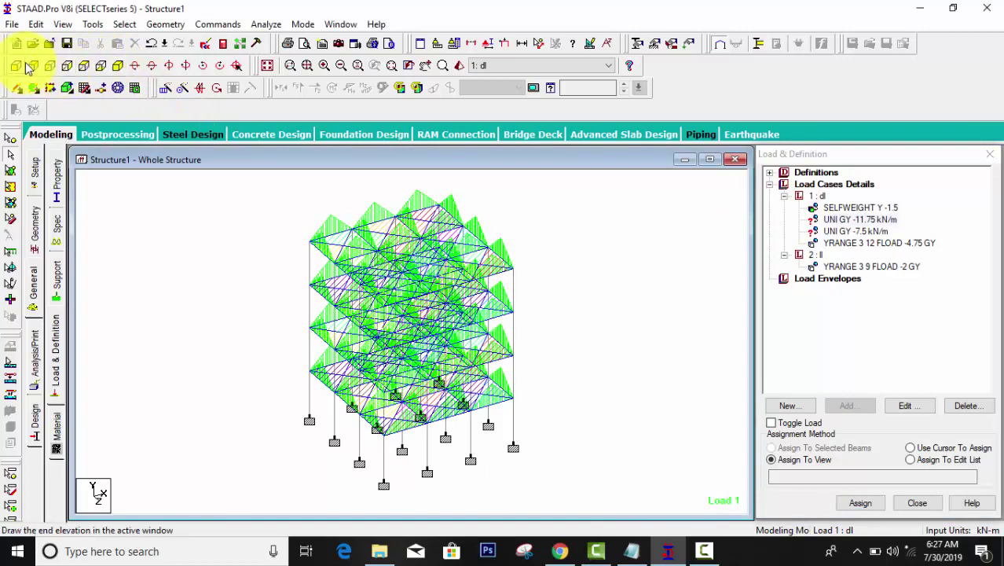
click(35, 67)
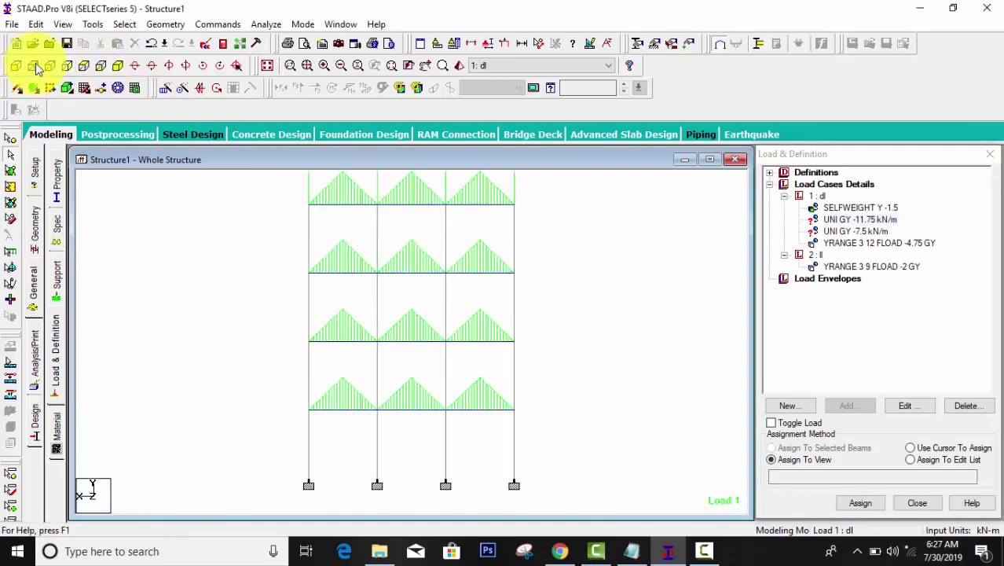
click(84, 66)
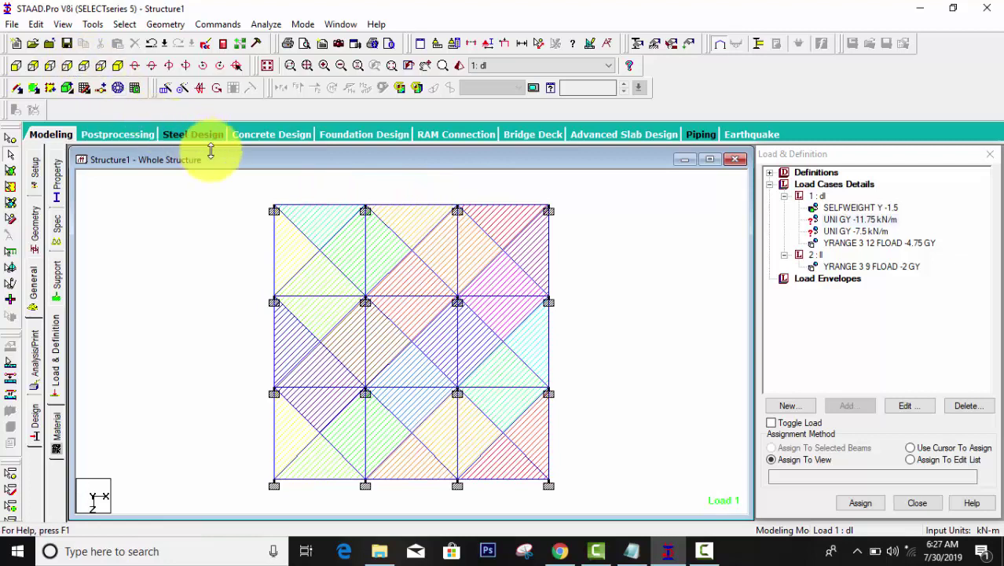
click(329, 206)
ctrl+click(398, 207)
ctrl+click(514, 206)
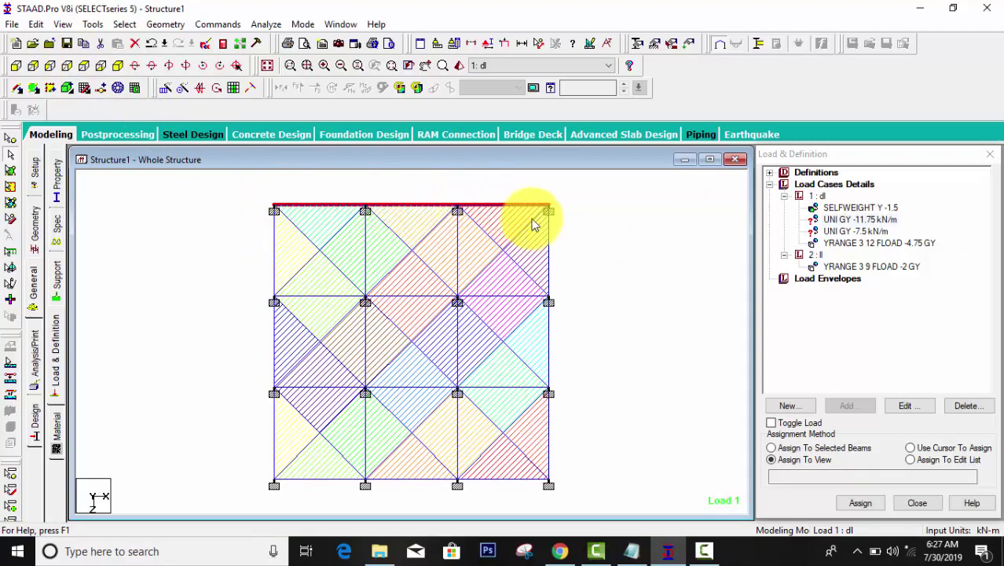
ctrl+click(550, 259)
ctrl+click(549, 338)
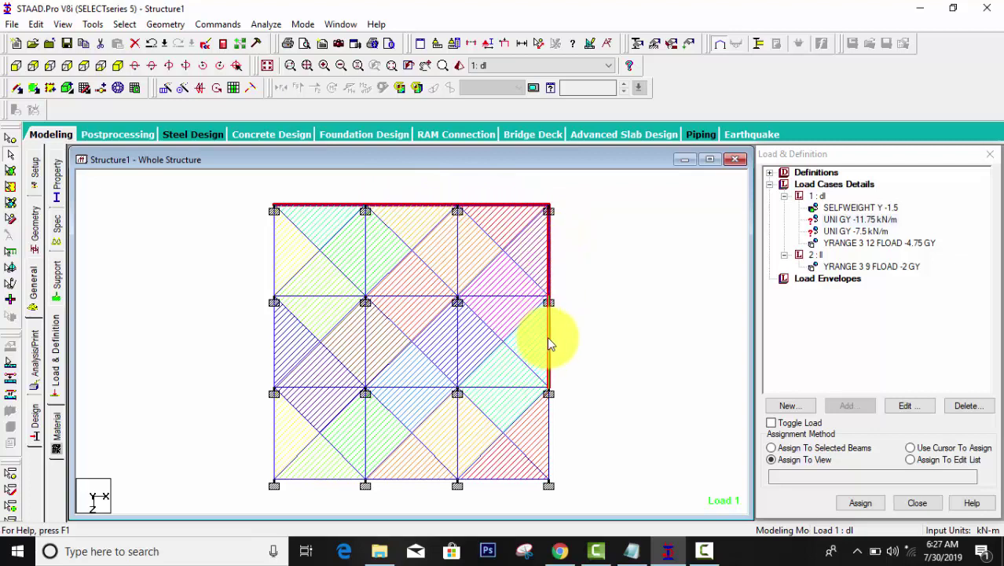
ctrl+click(549, 441)
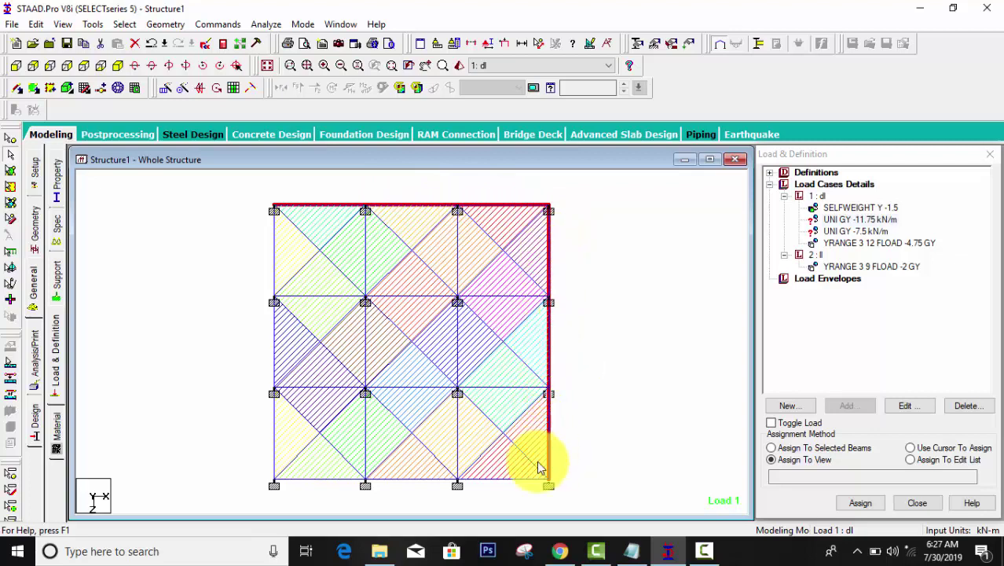
ctrl+click(493, 479)
ctrl+click(413, 481)
ctrl+click(326, 481)
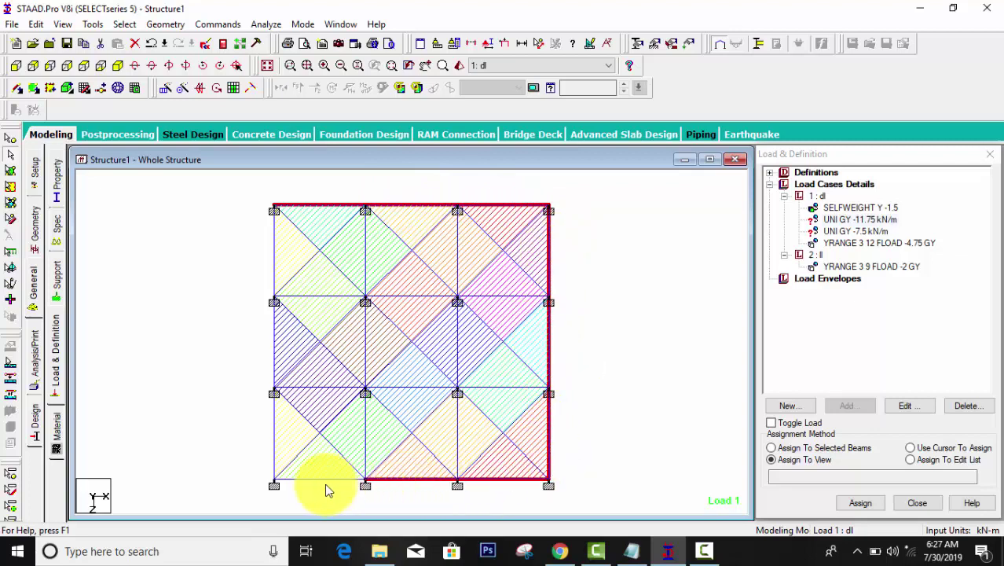
ctrl+click(274, 446)
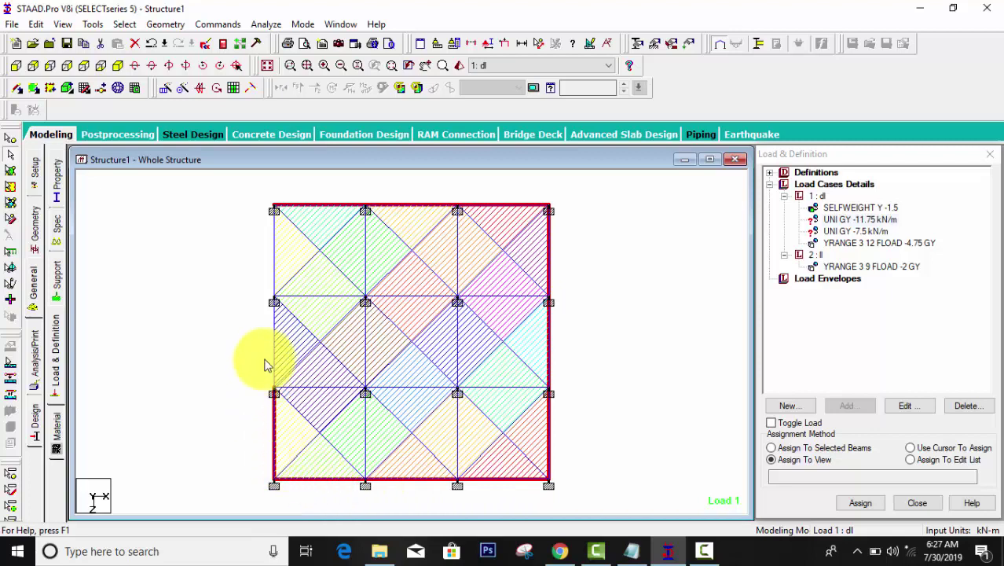
ctrl+click(274, 348)
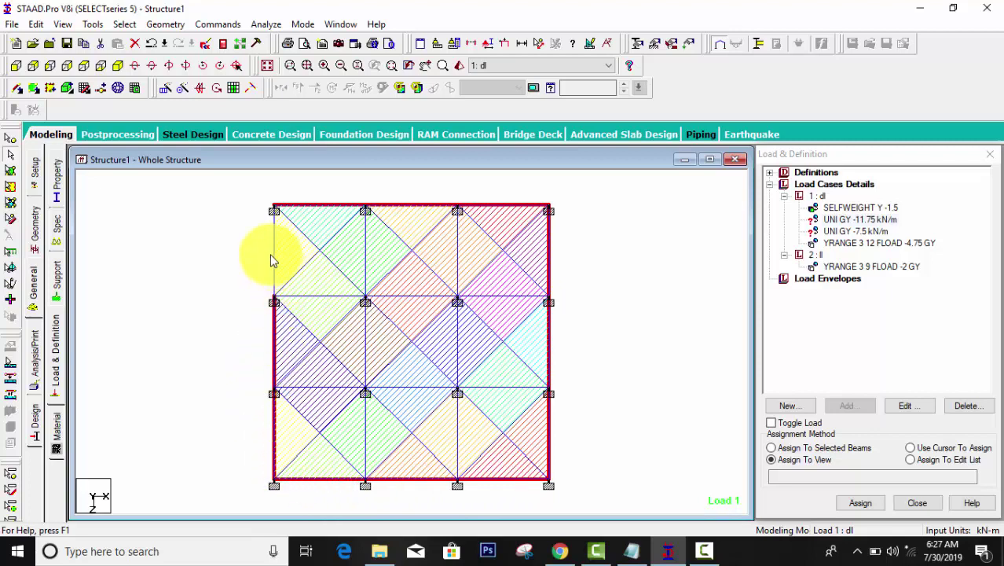
ctrl+click(273, 259)
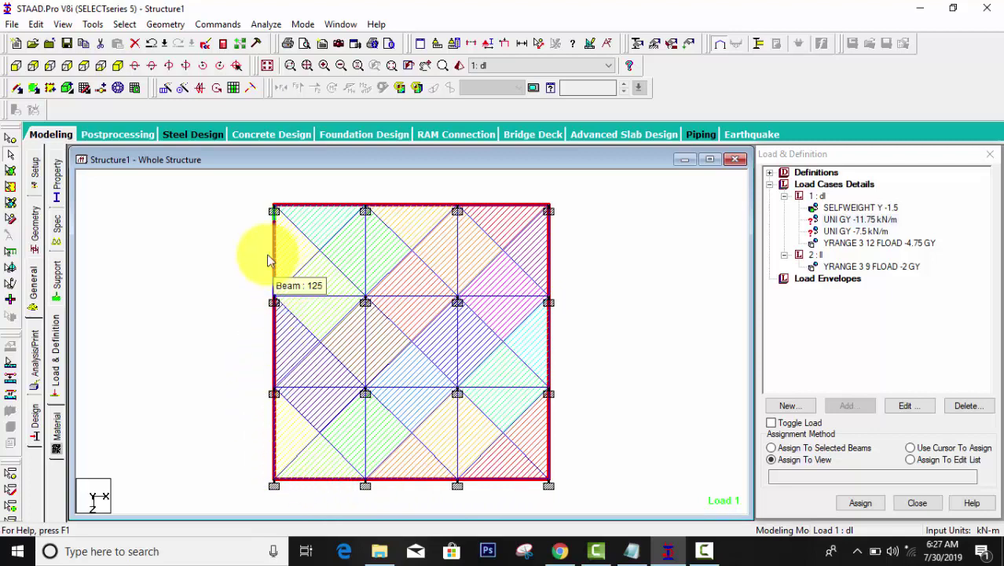
Step: Assign the -11.75 kN/m uniform load to the selected perimeter beams, returning to the isometric view
click(117, 66)
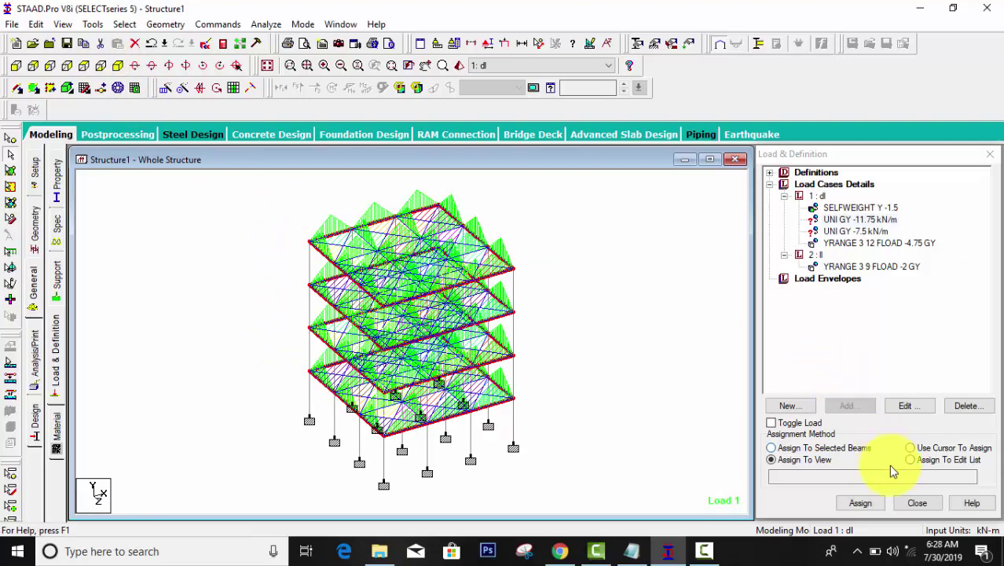
click(789, 448)
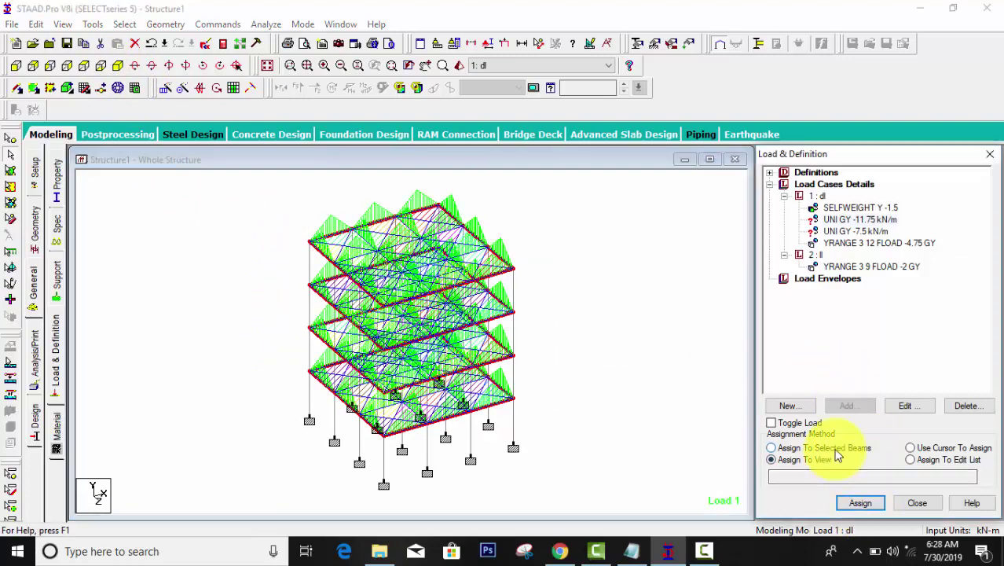
click(860, 502)
click(901, 371)
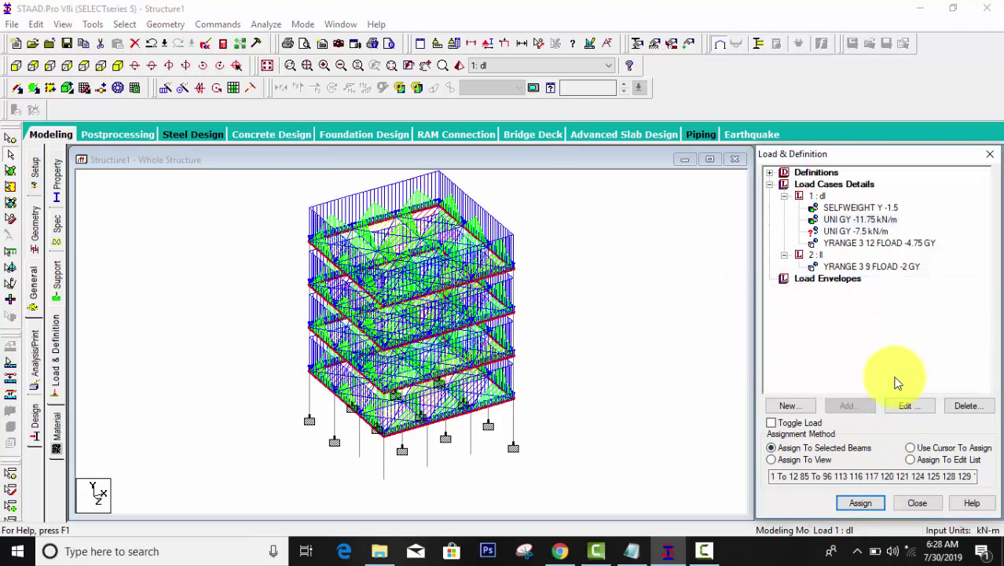
Step: Choose the -7.5 kN/m uniform load and add all interior floor beams to the selection in plan view, then return to the isometric view
click(839, 231)
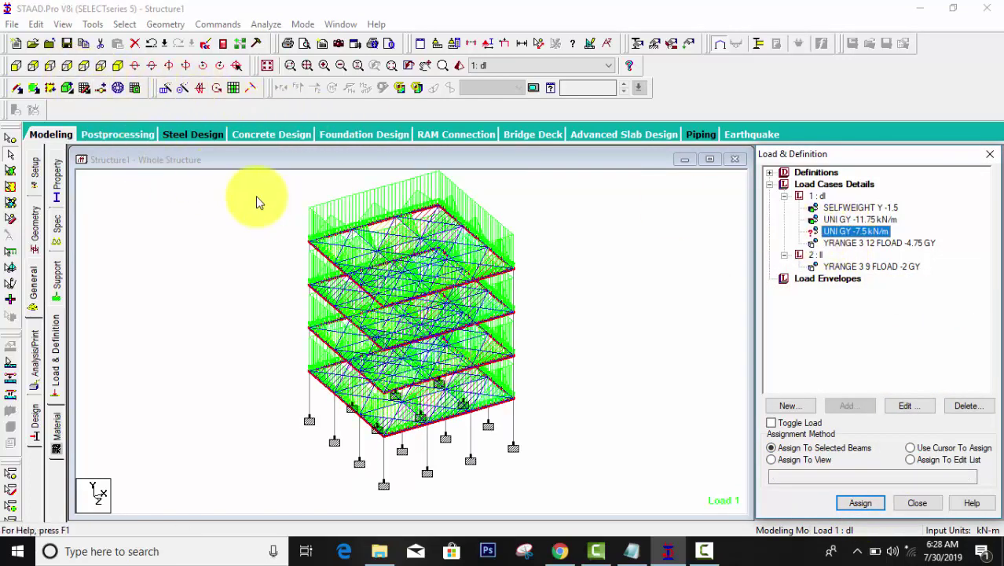
middle_drag(258, 202, 330, 264)
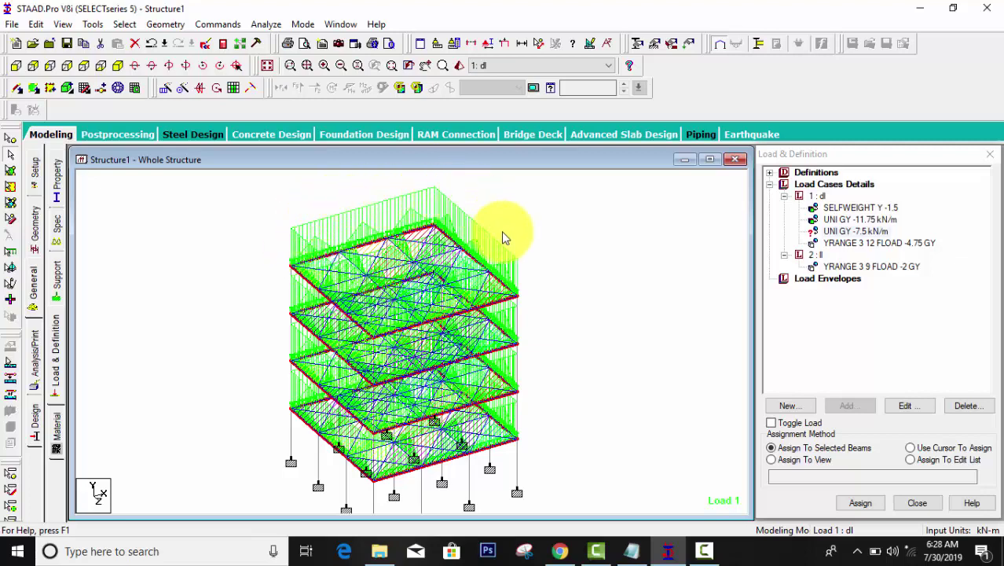
click(82, 67)
middle_drag(473, 320, 458, 224)
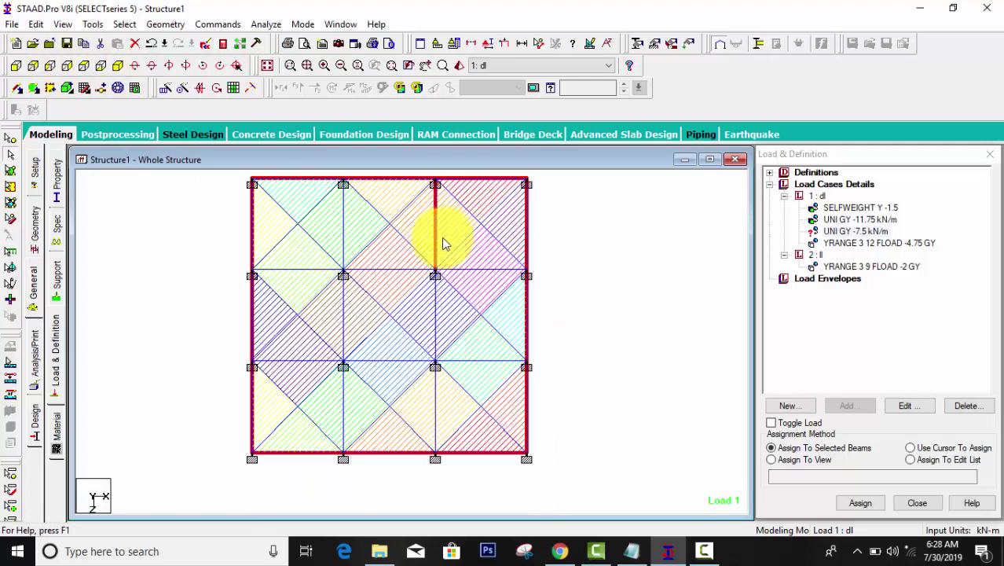
ctrl+click(477, 271)
ctrl+click(469, 363)
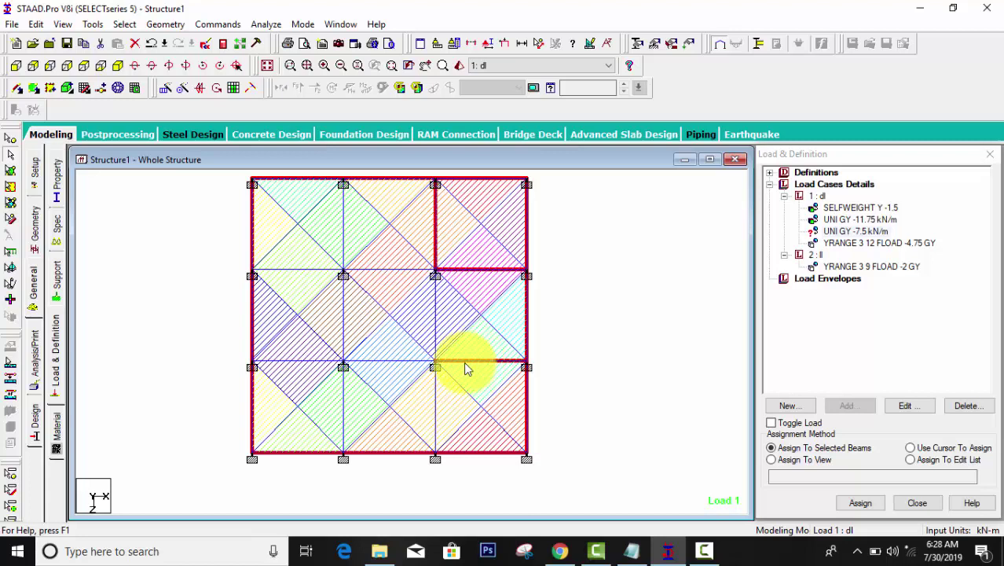
ctrl+click(436, 405)
ctrl+click(433, 330)
ctrl+click(396, 362)
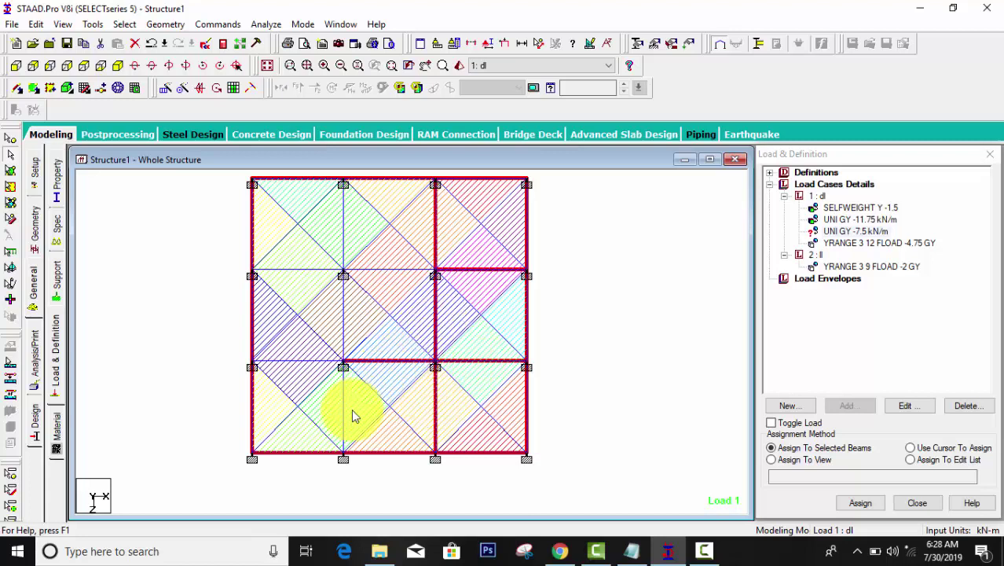
ctrl+click(343, 414)
ctrl+click(313, 363)
ctrl+click(343, 314)
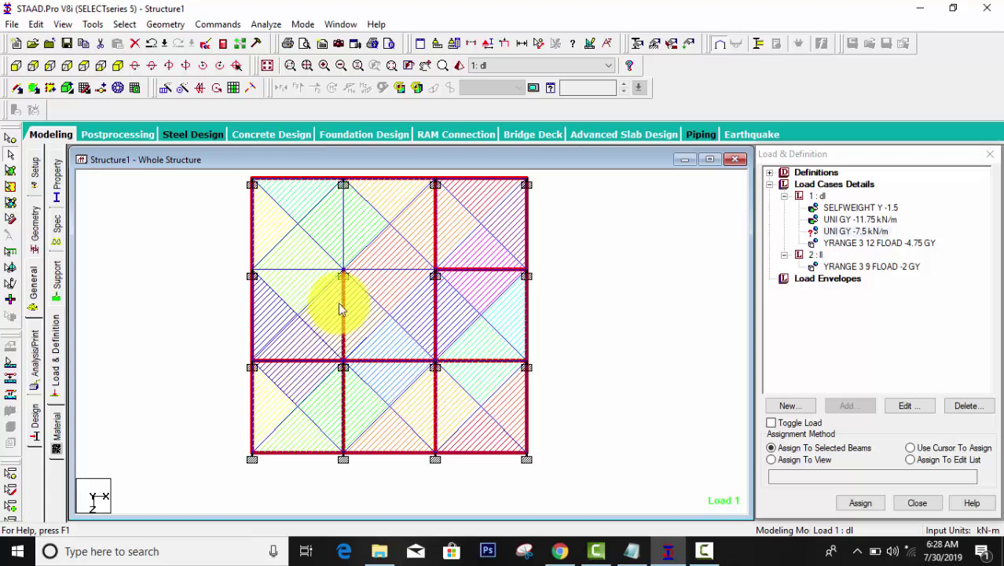
ctrl+click(309, 271)
ctrl+click(381, 271)
ctrl+click(344, 246)
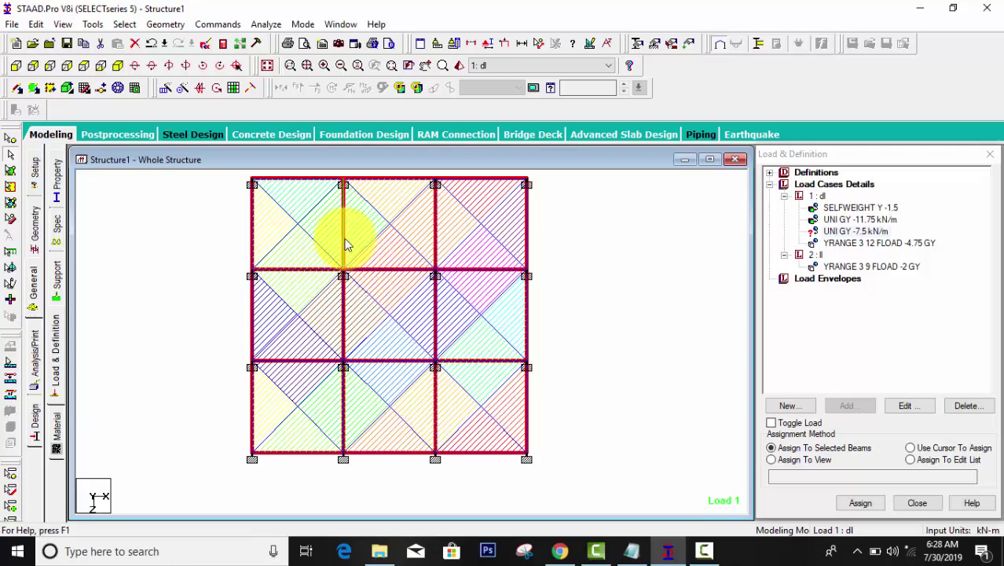
click(118, 66)
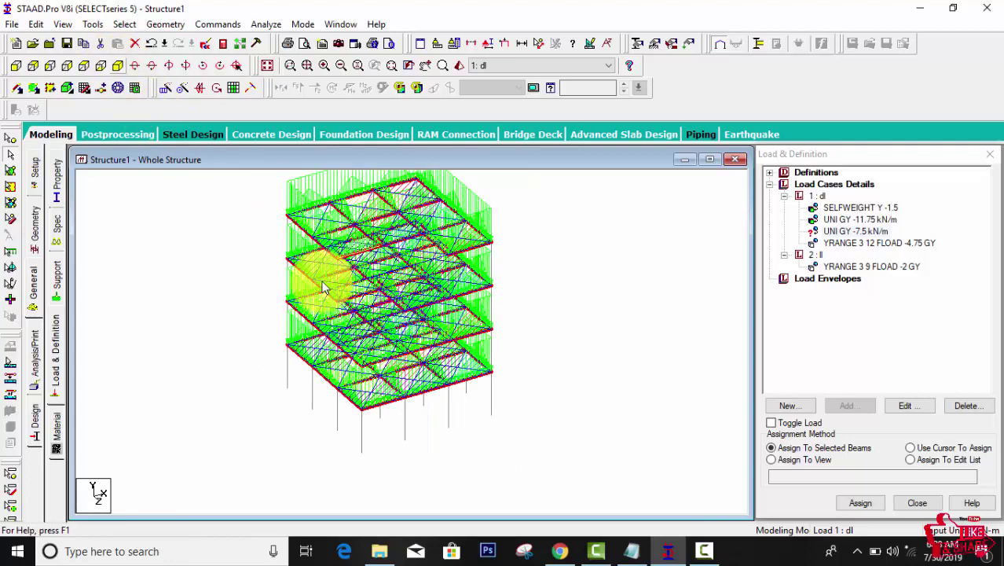
Step: Assign the -7.5 kN/m uniform load of the dl load case to the selected beams and clear the selection
click(858, 503)
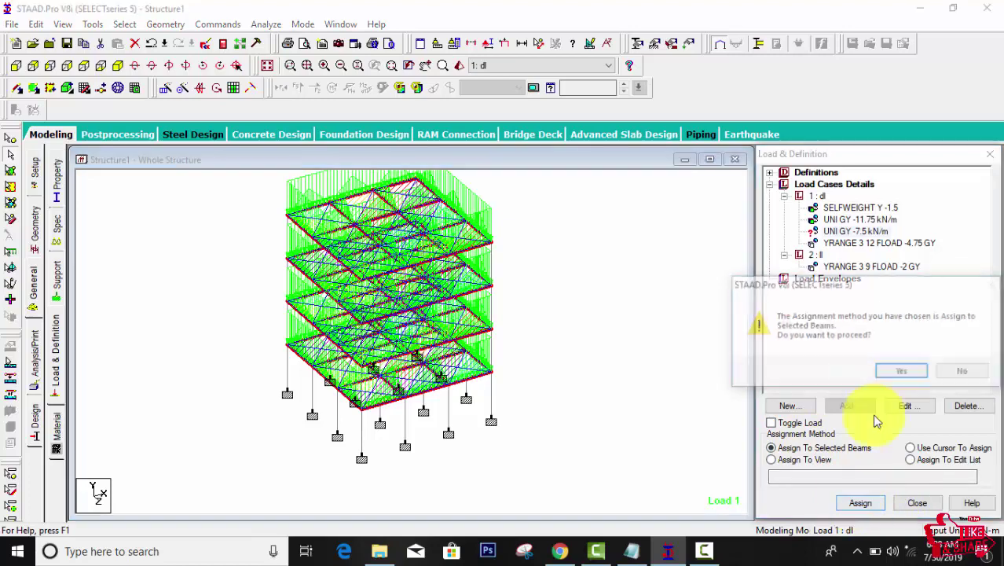
click(897, 371)
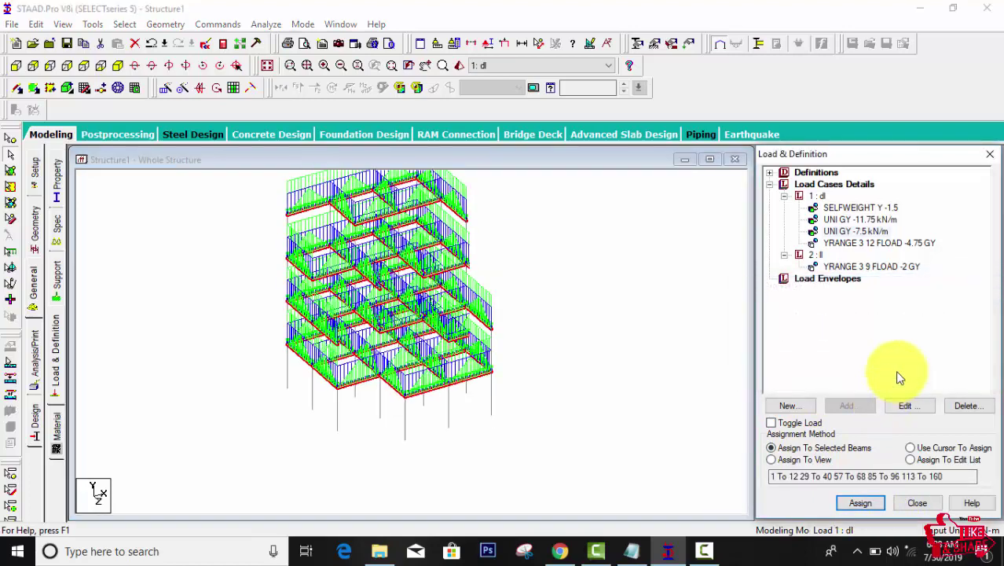
click(539, 303)
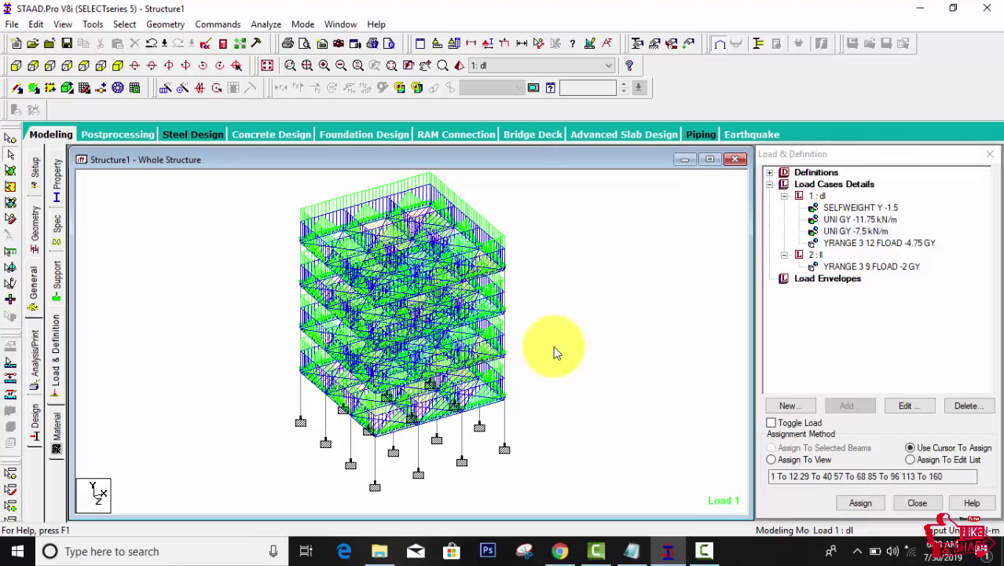
Step: Add a Perform Analysis command with the print option All and close the analysis commands dialog
click(34, 363)
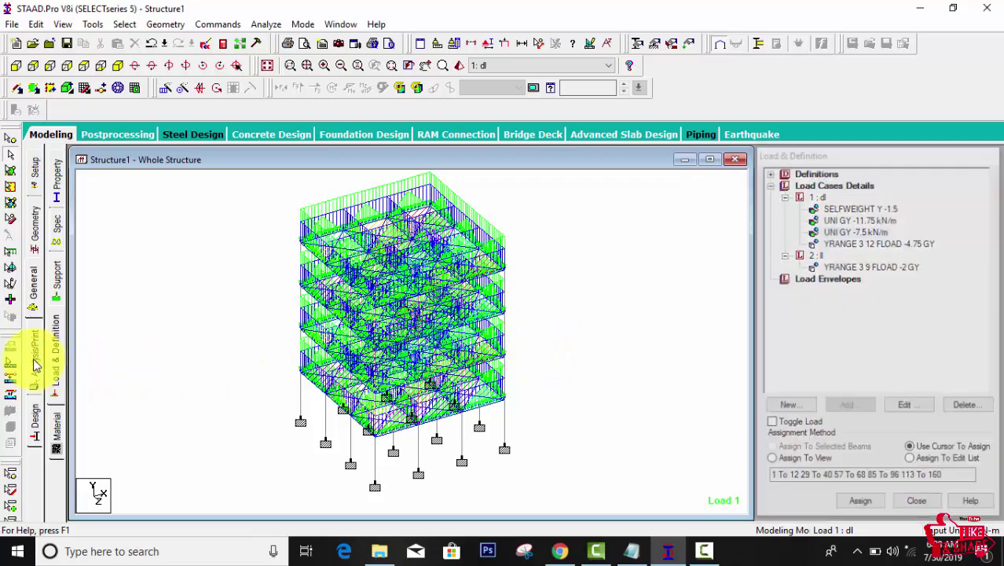
click(430, 314)
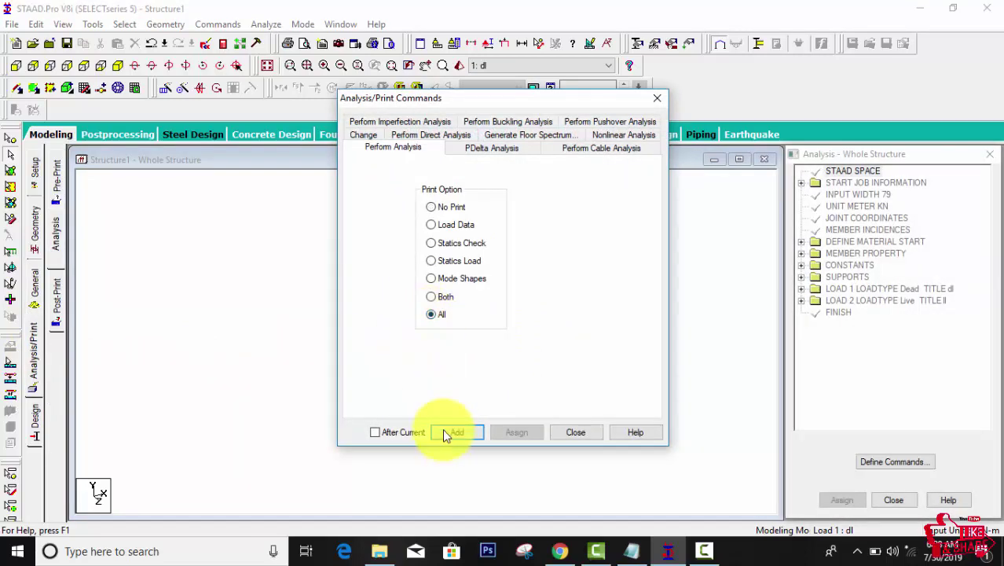
click(449, 432)
click(575, 432)
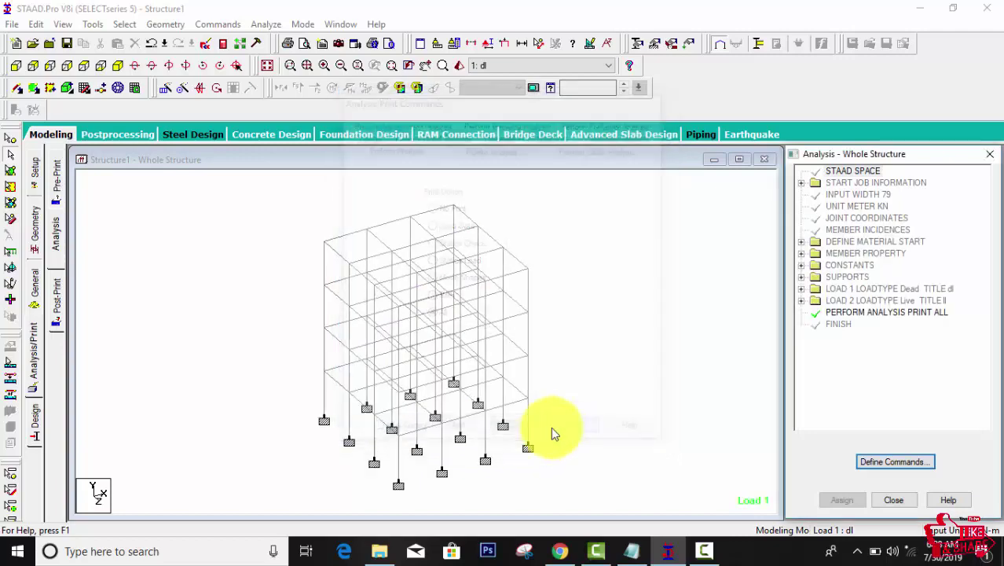
Step: Run the analysis of the structure
click(266, 26)
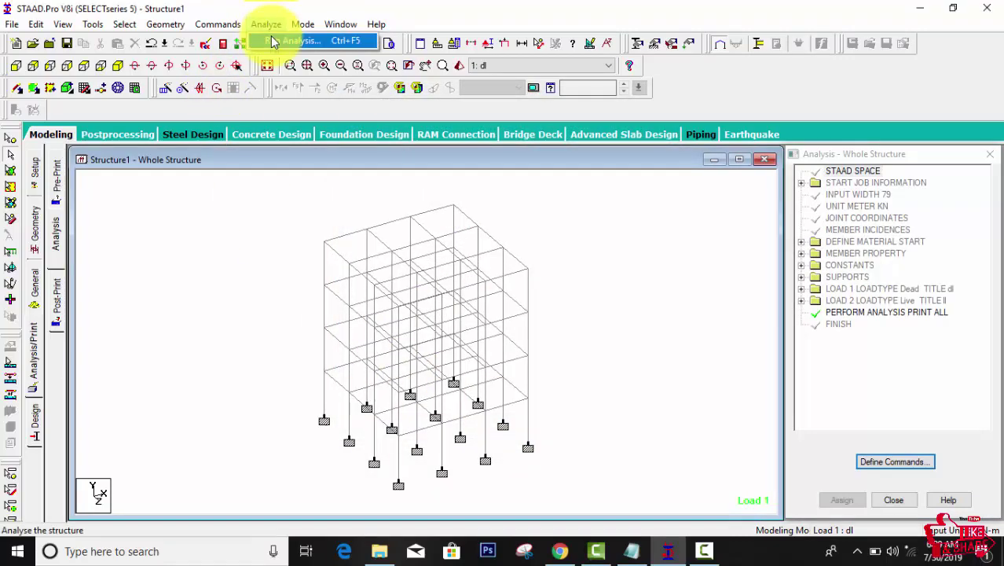
click(275, 39)
click(413, 295)
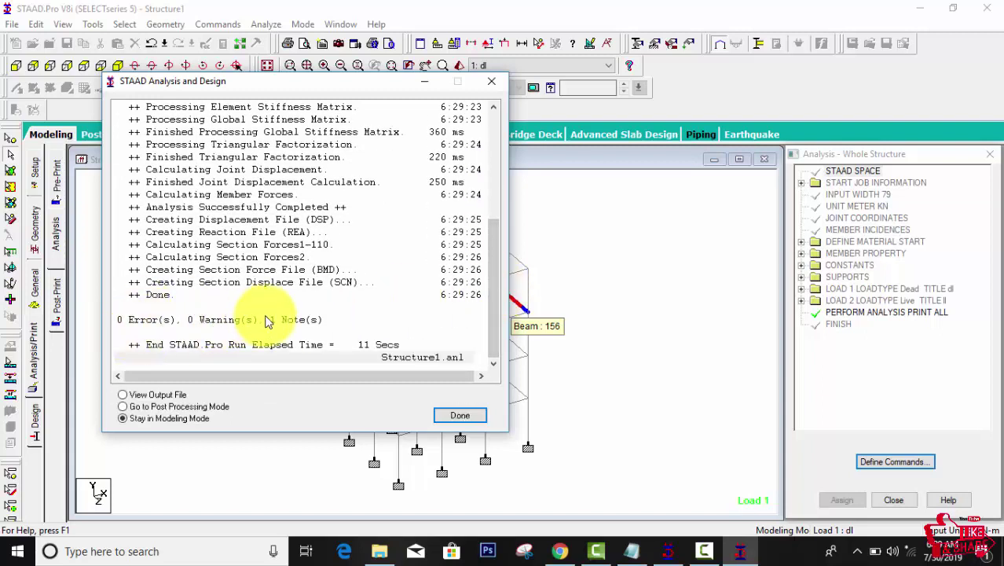
Step: Check the error and warning summary, read the floor load note in the output file, and close the output viewer
triple_click(295, 322)
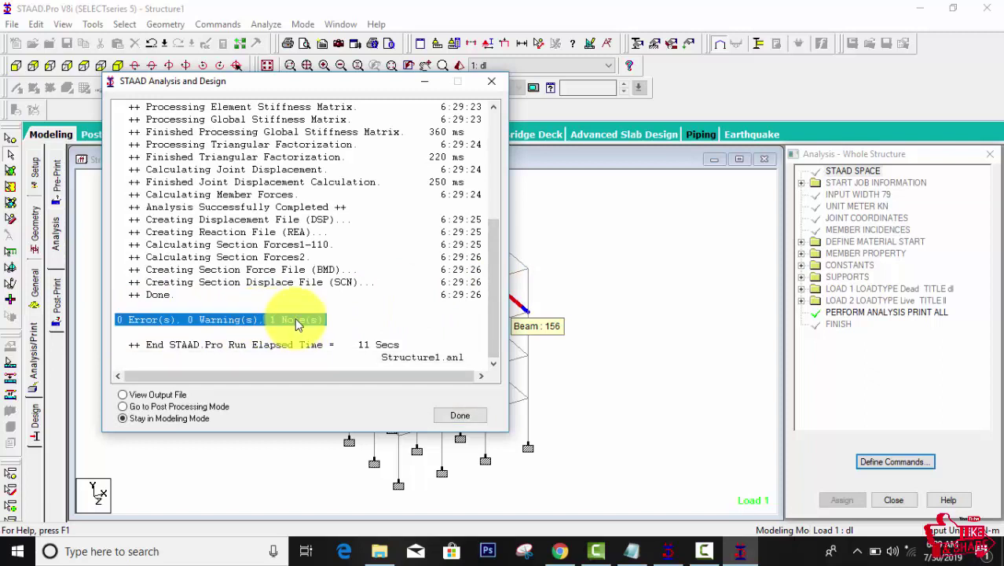
click(123, 395)
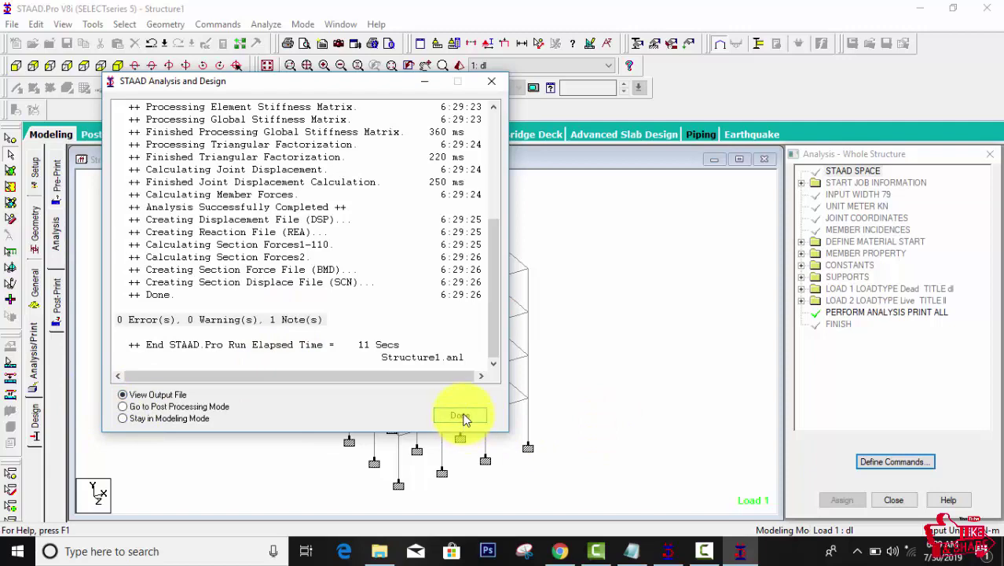
click(460, 416)
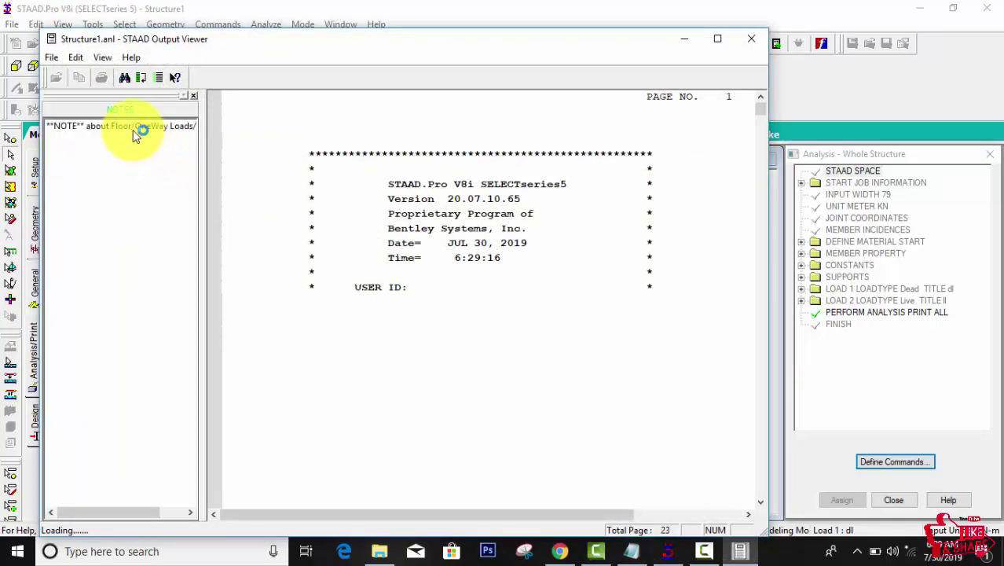
click(127, 126)
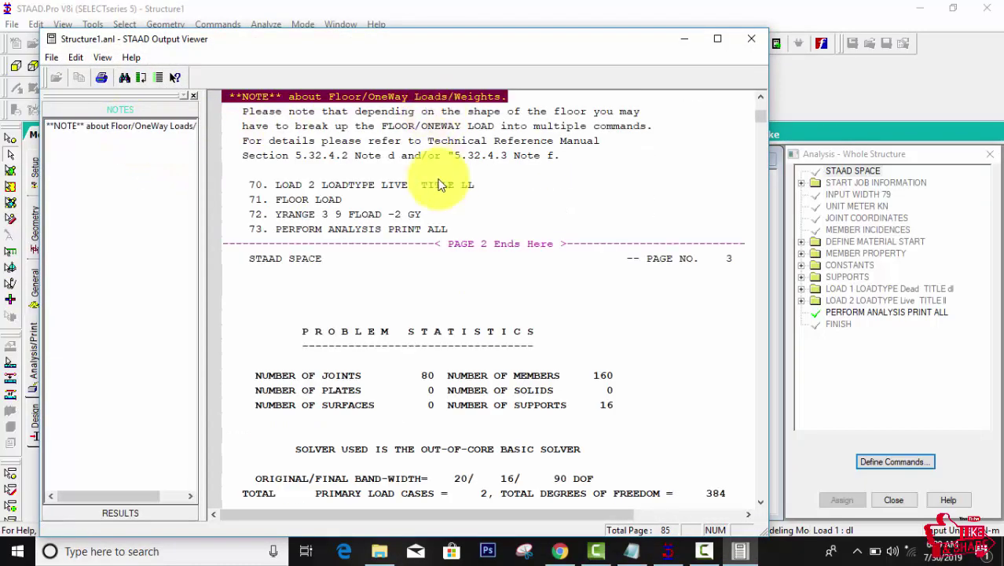
click(751, 38)
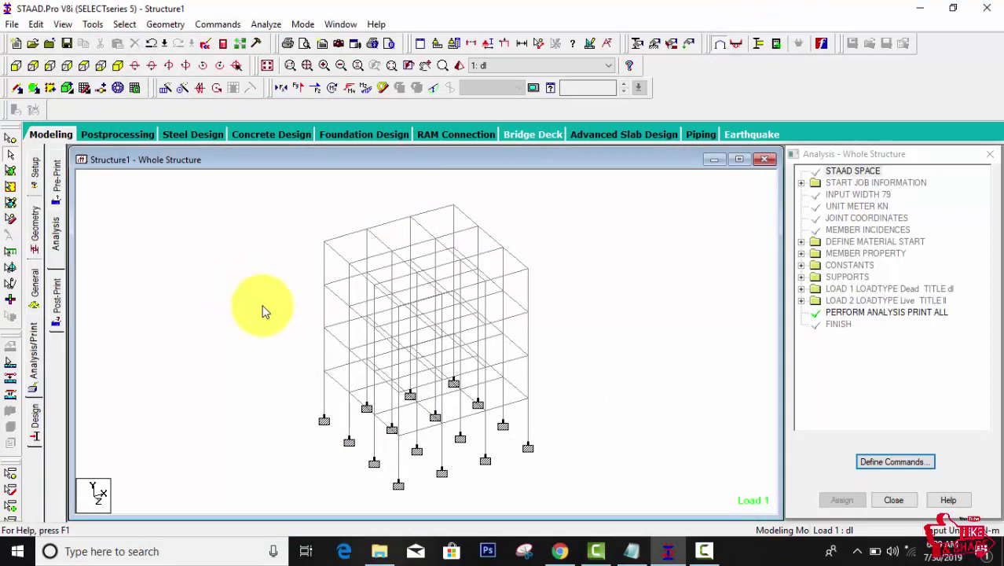
Step: Switch to concrete design in RC Designer, select the whole frame, and auto form its members
click(272, 137)
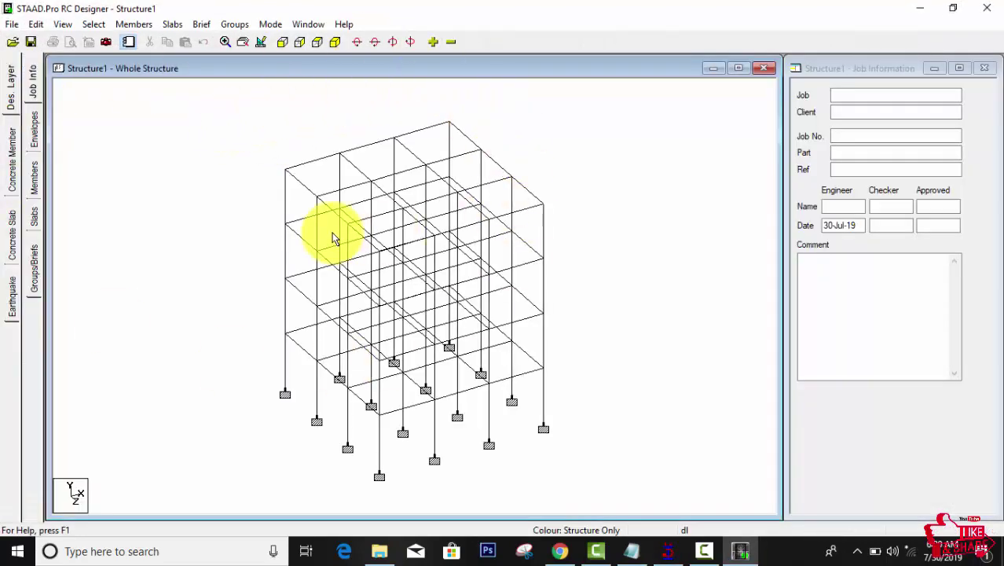
scroll(338, 235, down, 2)
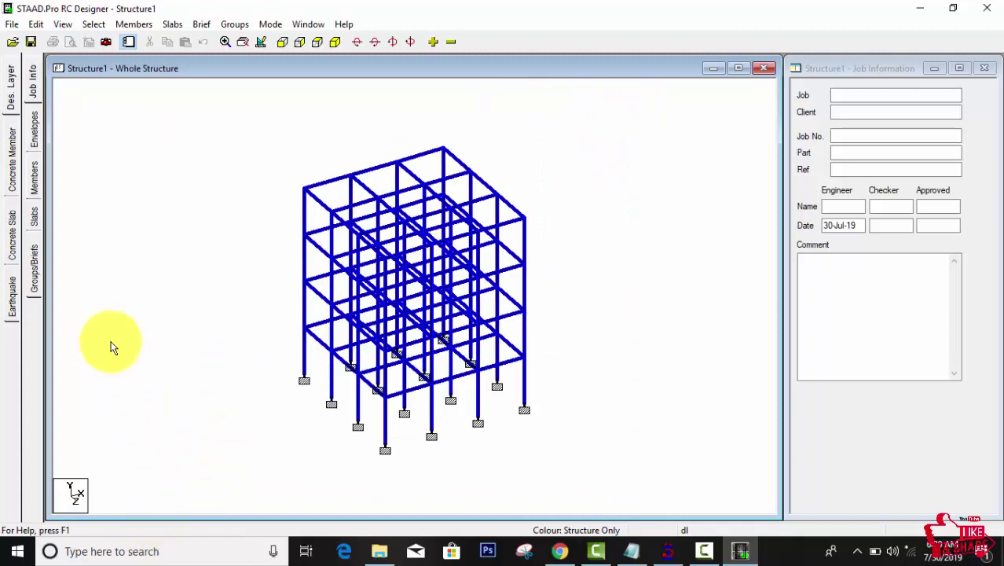
click(134, 26)
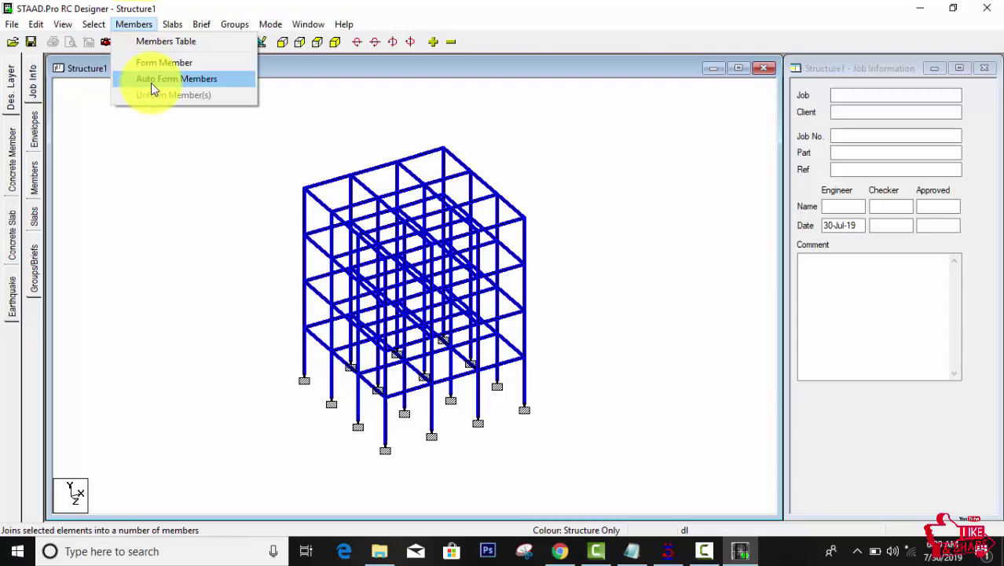
click(150, 81)
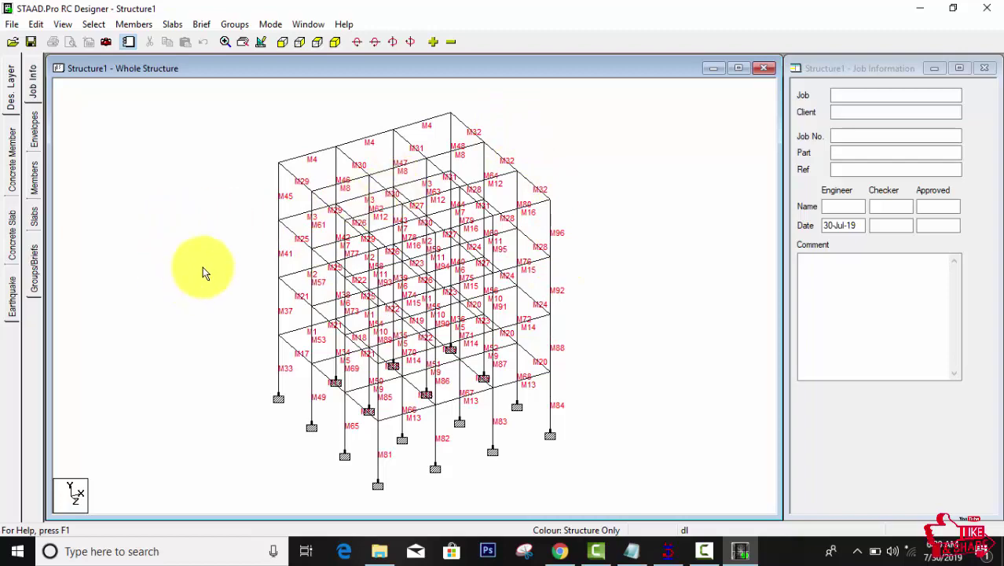
Step: Create a design envelope named beam containing load cases dl and ll, with Show Combinations Only turned off
click(35, 129)
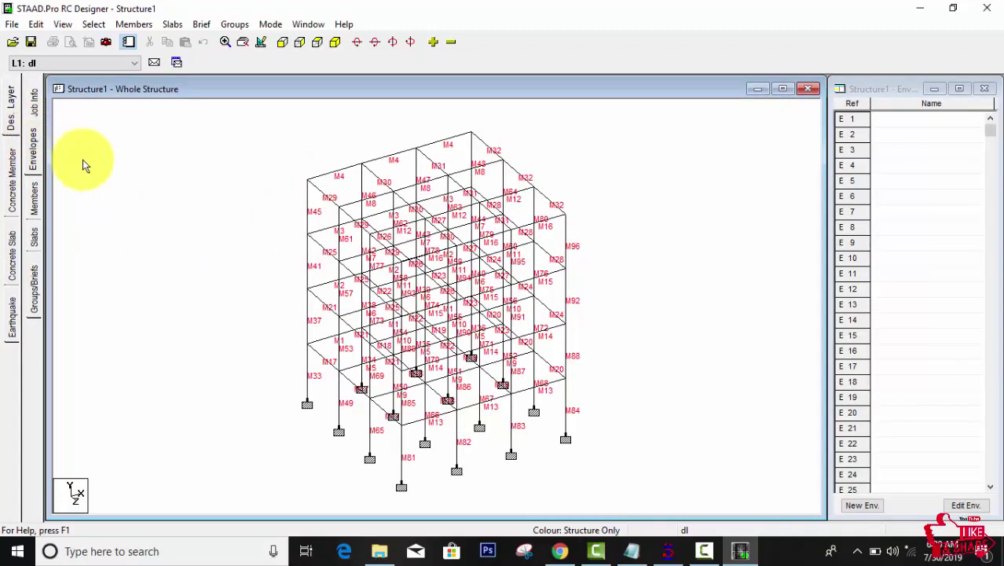
click(868, 508)
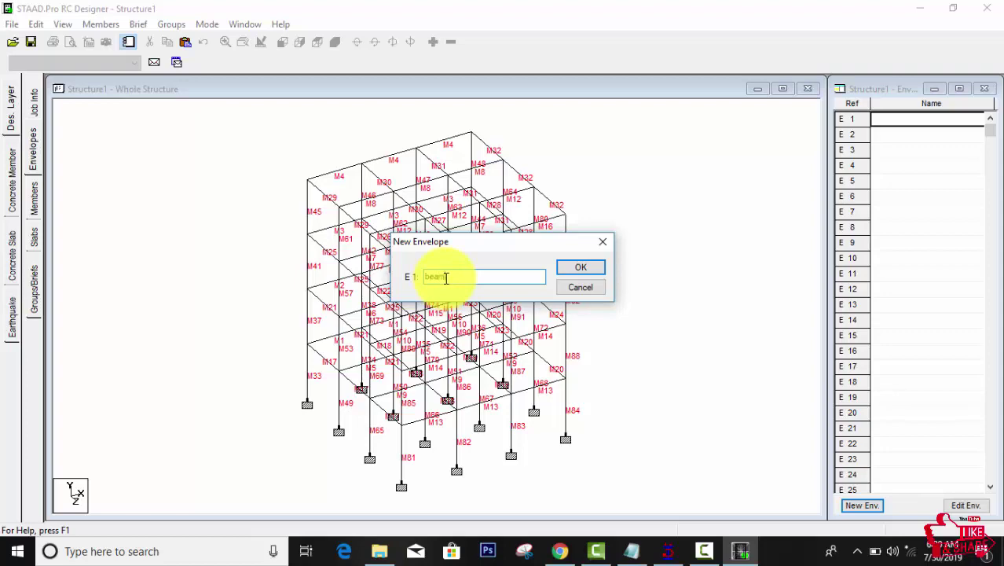
text(beam)
click(580, 268)
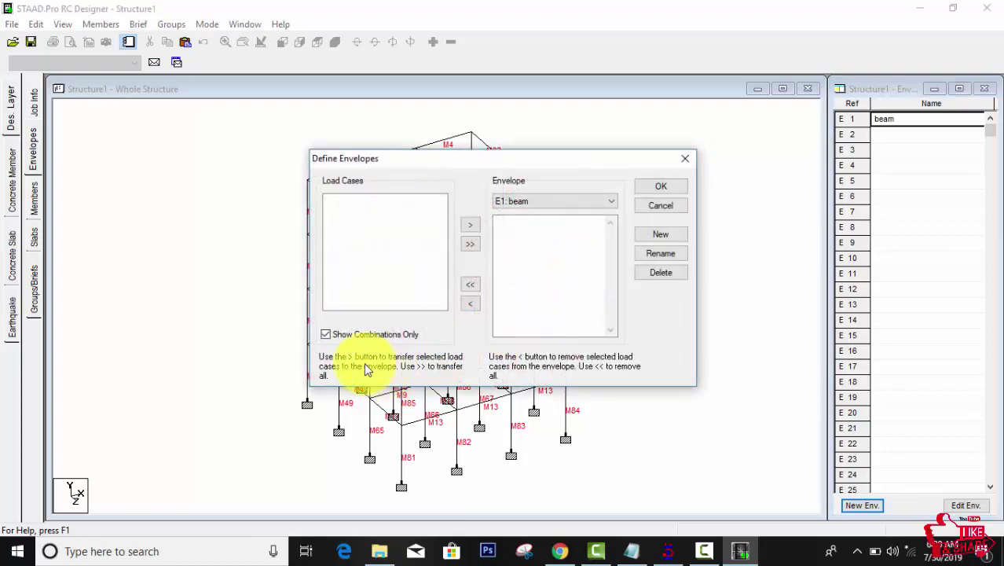
click(325, 335)
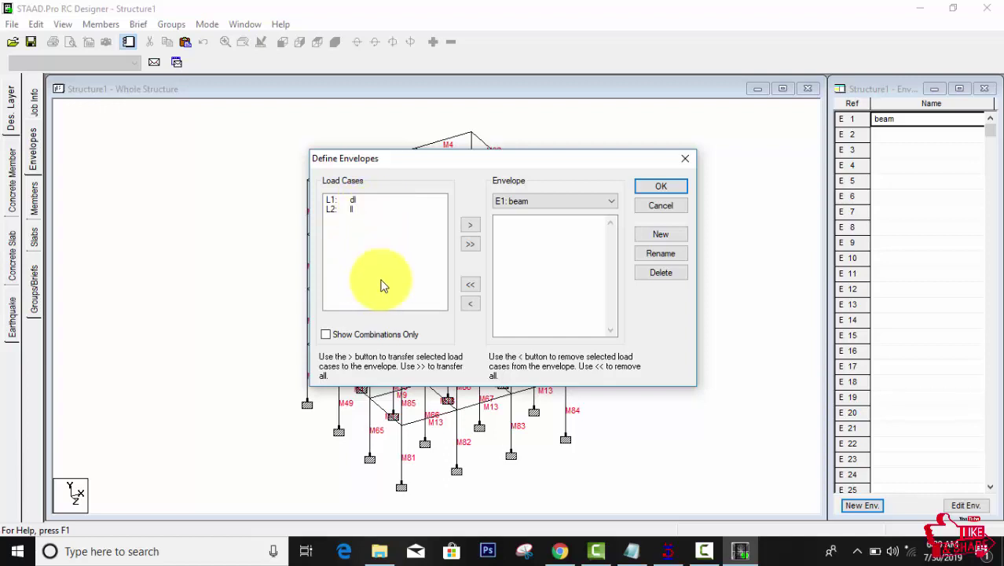
click(470, 244)
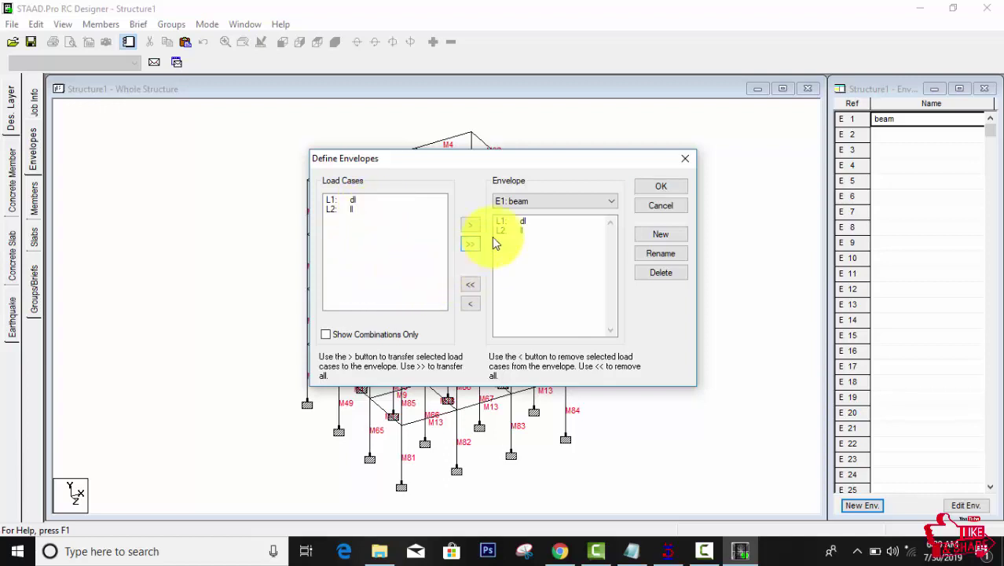
click(648, 191)
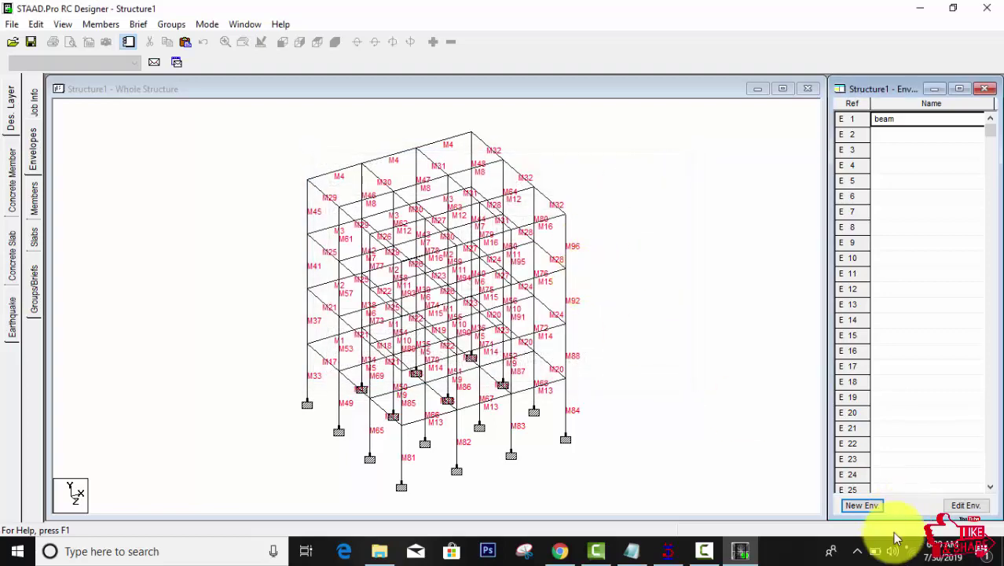
Step: Create a second envelope named column containing load cases dl and ll, with Show Combinations Only turned off
click(865, 507)
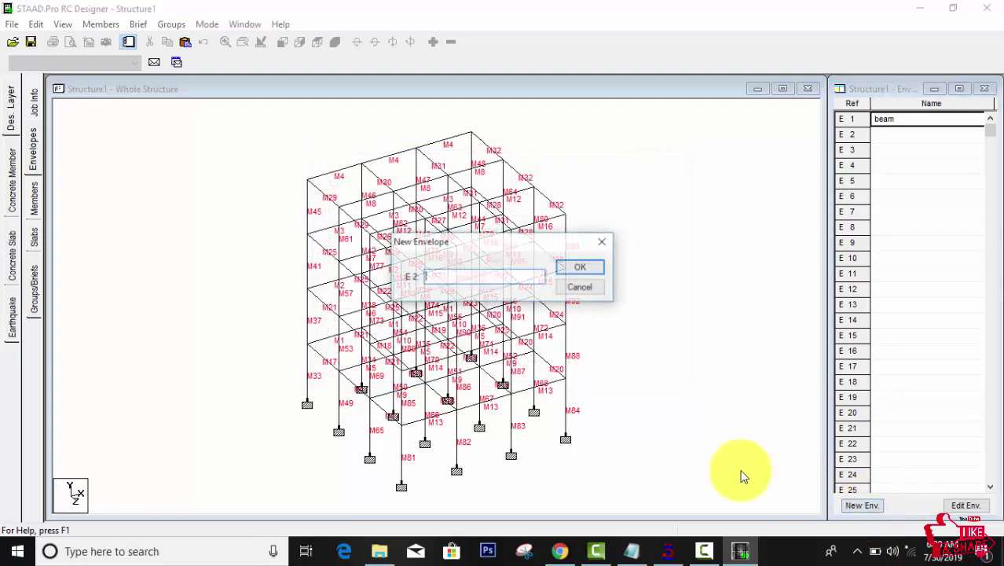
text(column)
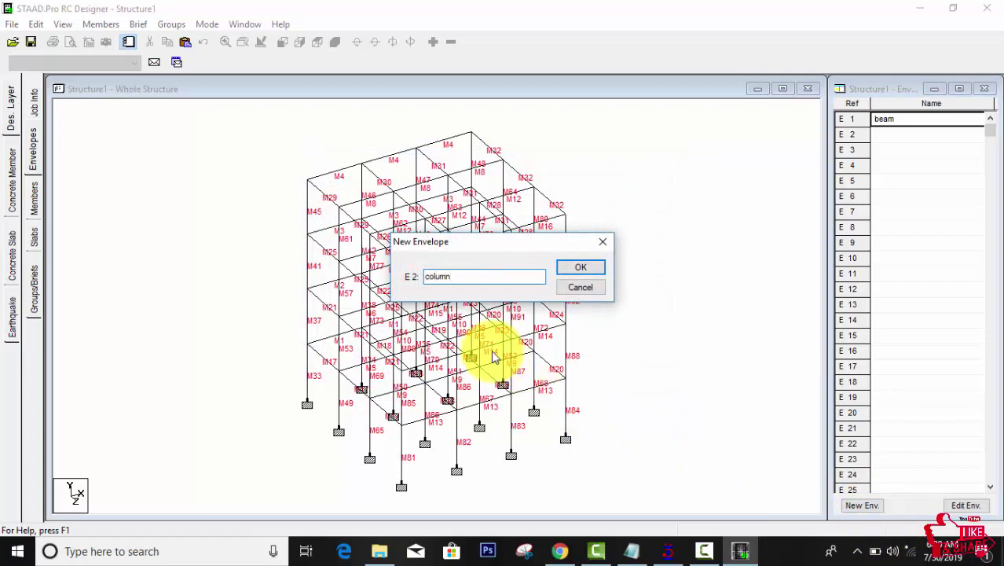
click(579, 267)
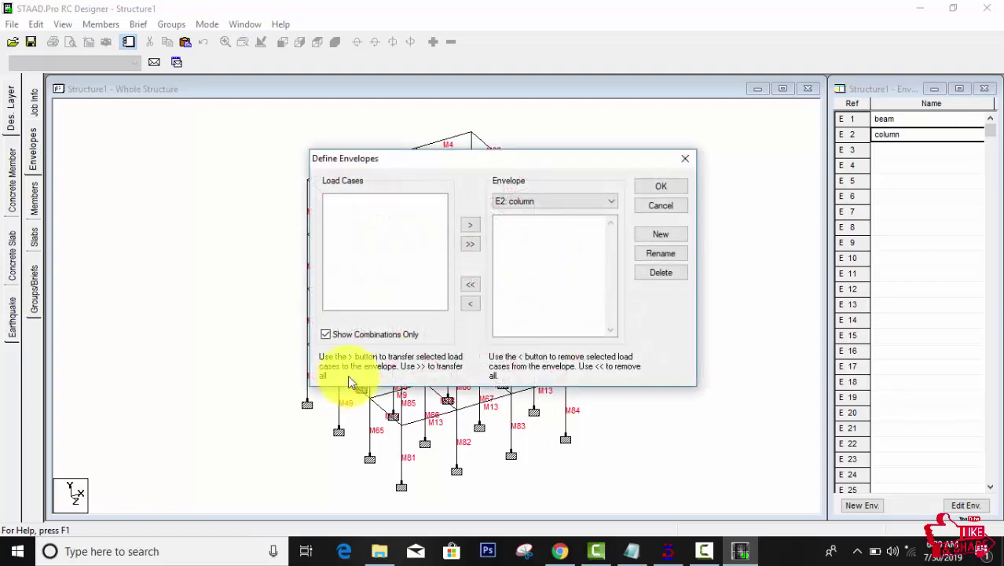
click(325, 334)
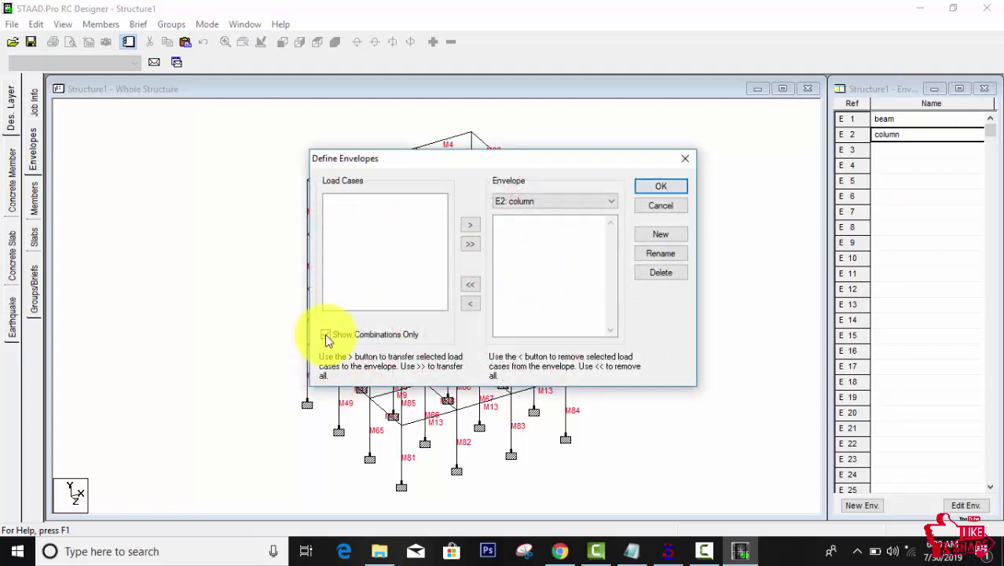
click(468, 245)
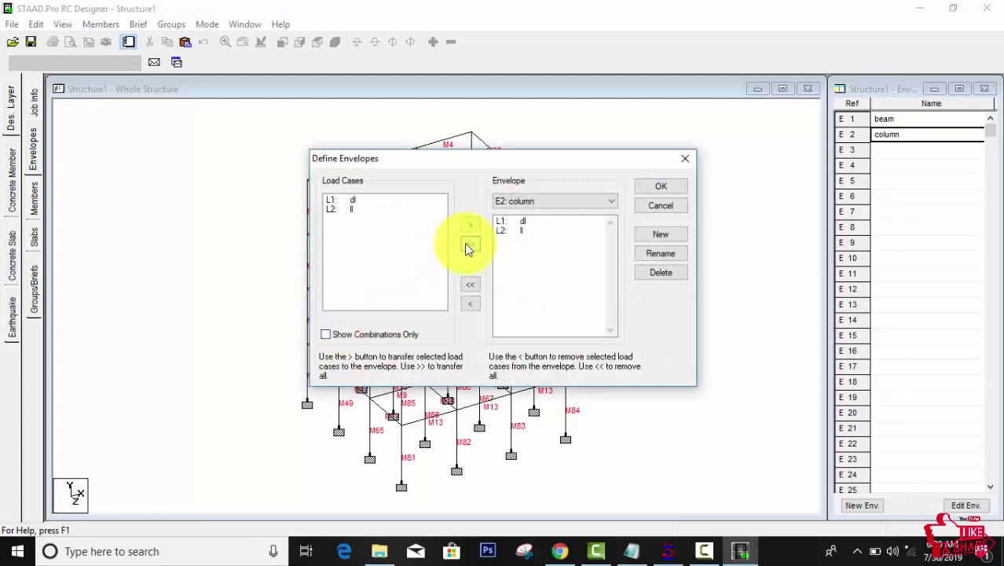
click(648, 190)
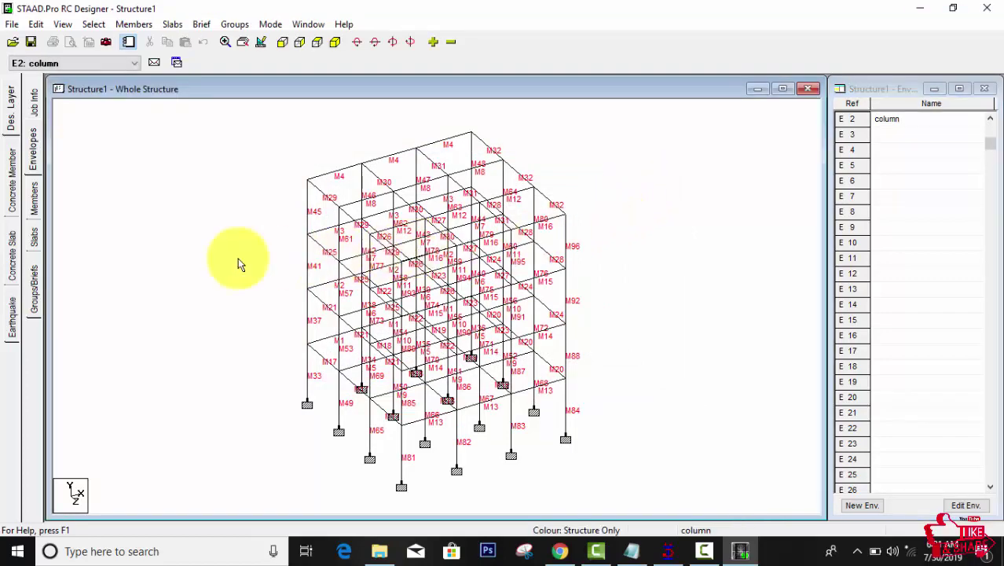
Step: Show the members table and pick several entries, ending with member 6, to locate them in the frame
click(35, 202)
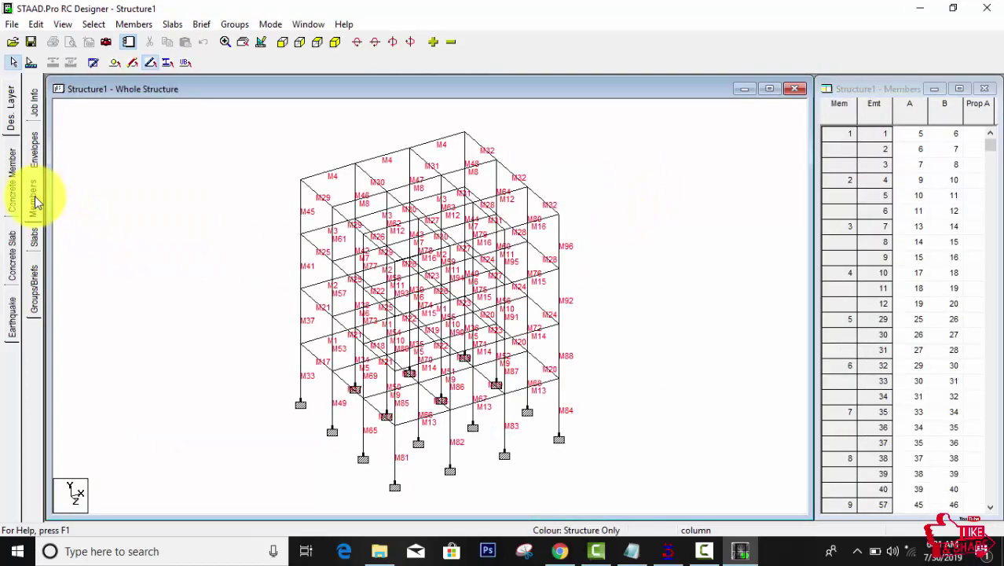
click(862, 244)
click(839, 305)
click(856, 363)
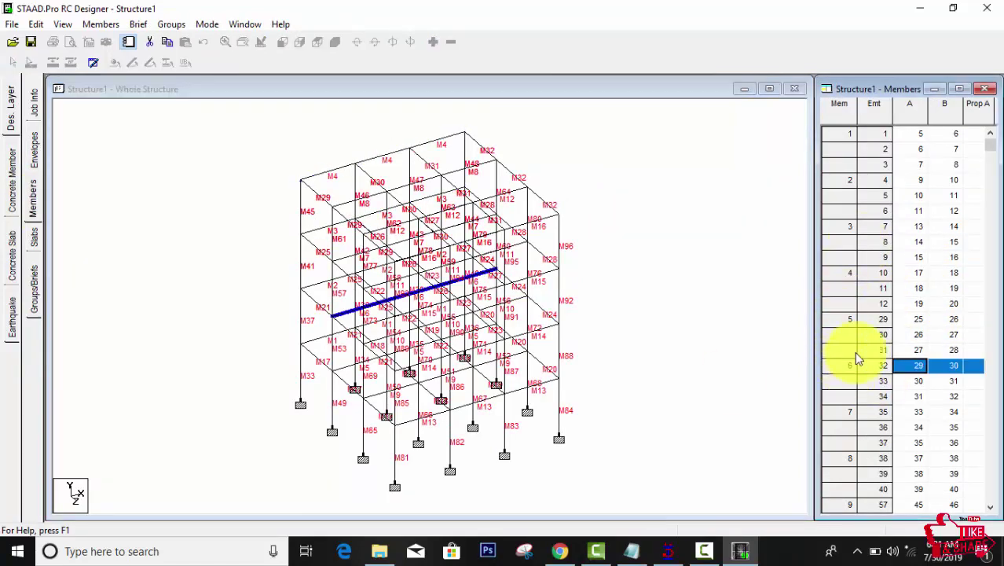